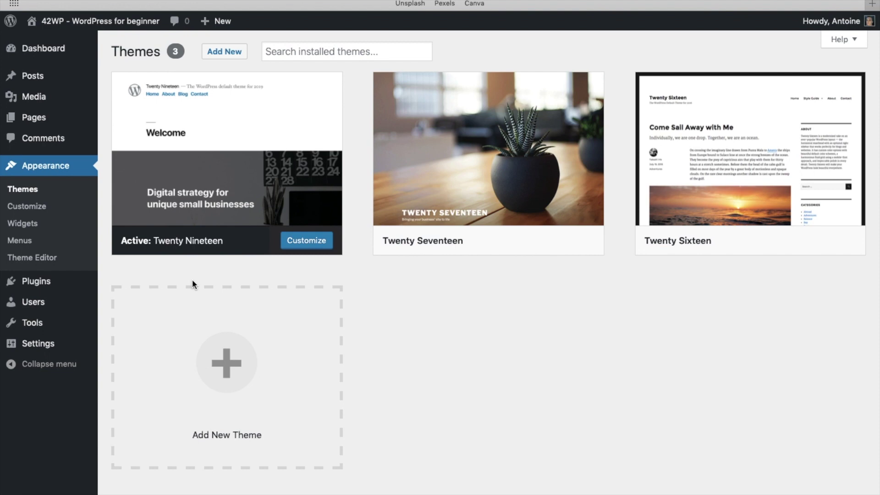
Find Polylang by searching 'polylang' under Add New Plugins, then install and activate it
mouse_move(36, 281)
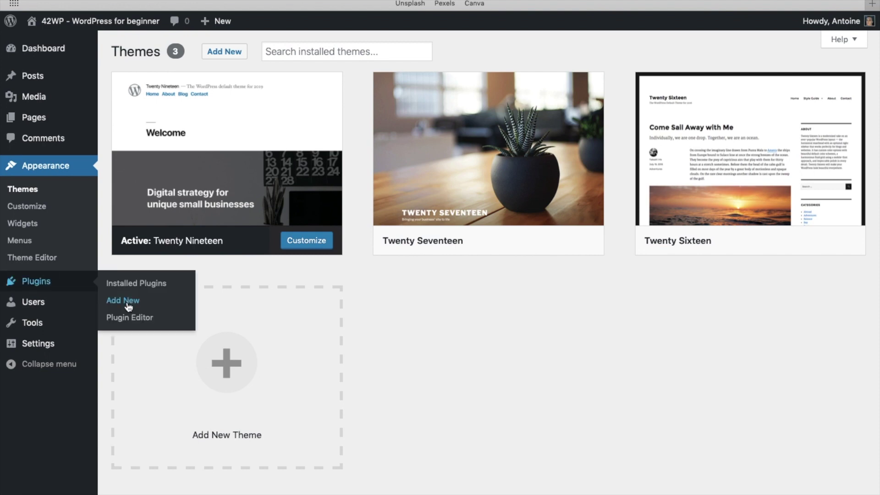
left_click(126, 300)
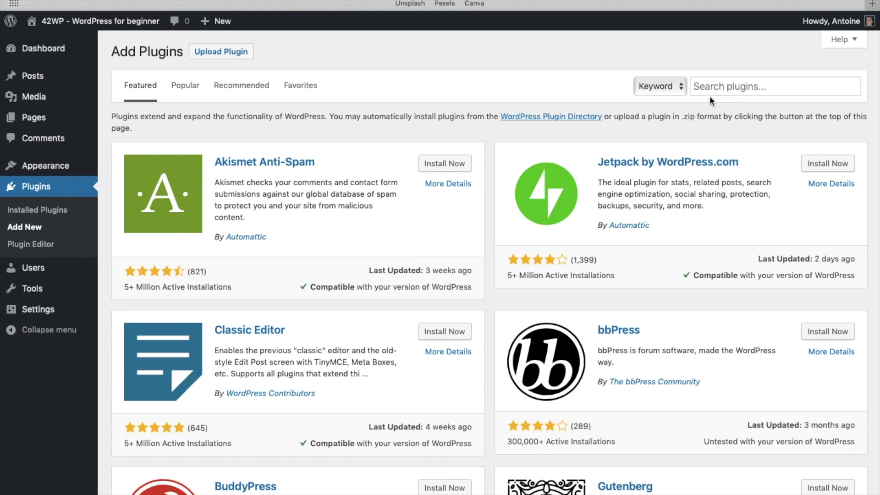
left_click(710, 91)
type("polylang")
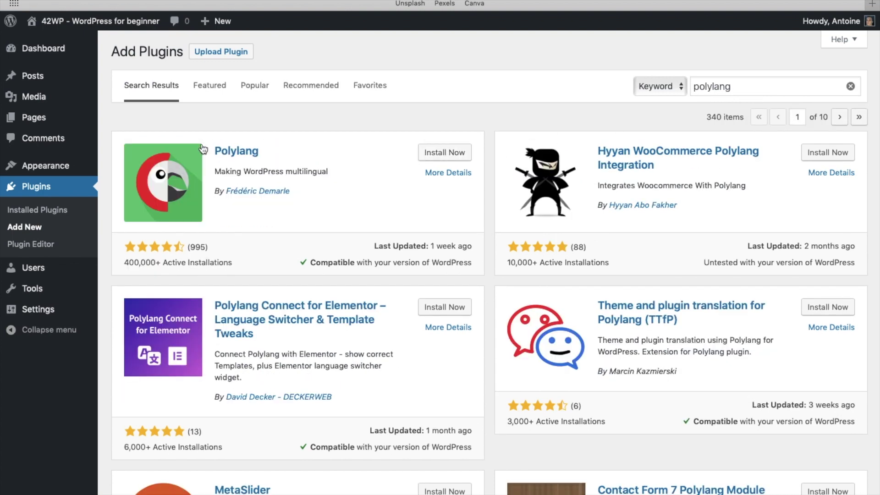
left_click(441, 156)
left_click(449, 156)
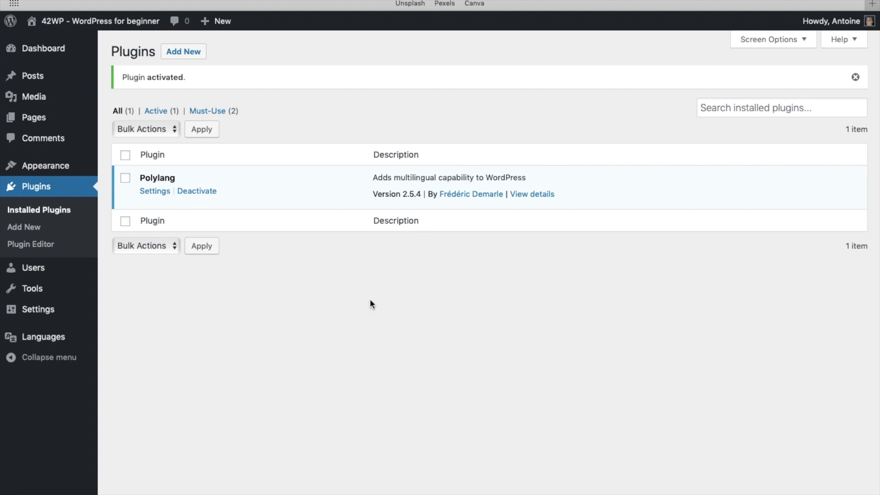
mouse_move(58, 339)
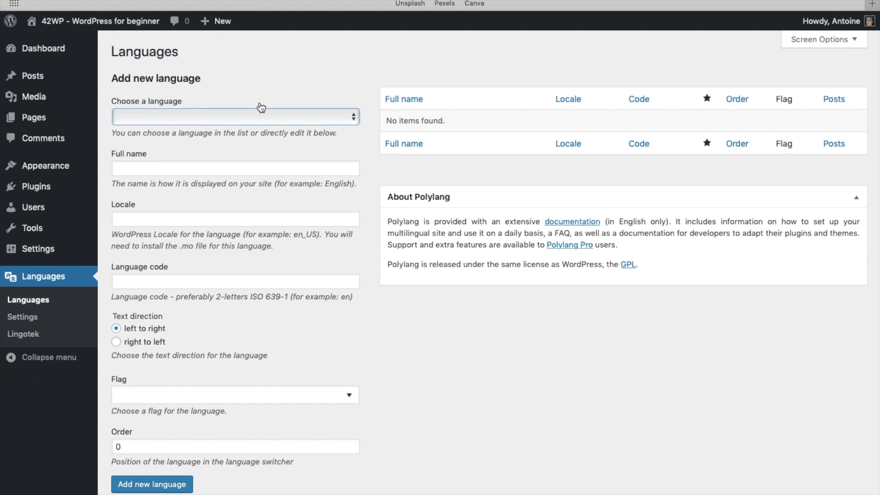
Add English - en_US, then Français - fr_FR, to Polylang's language list
left_click(252, 118)
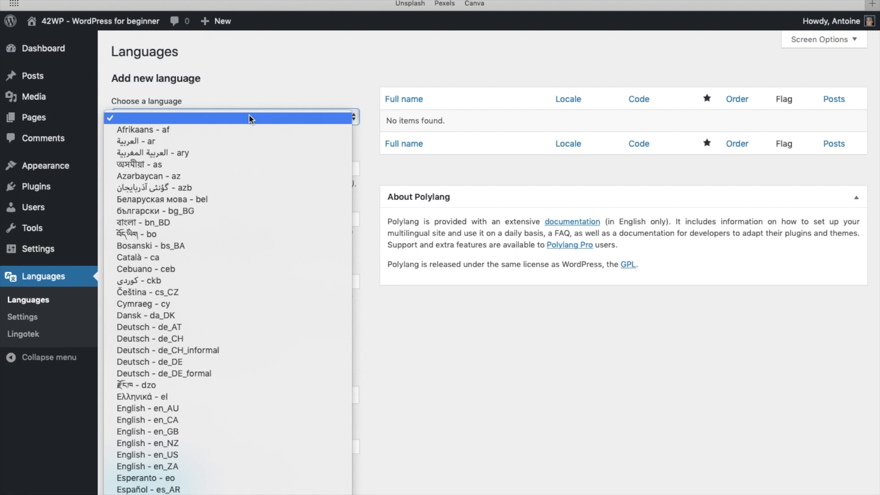
left_click(151, 454)
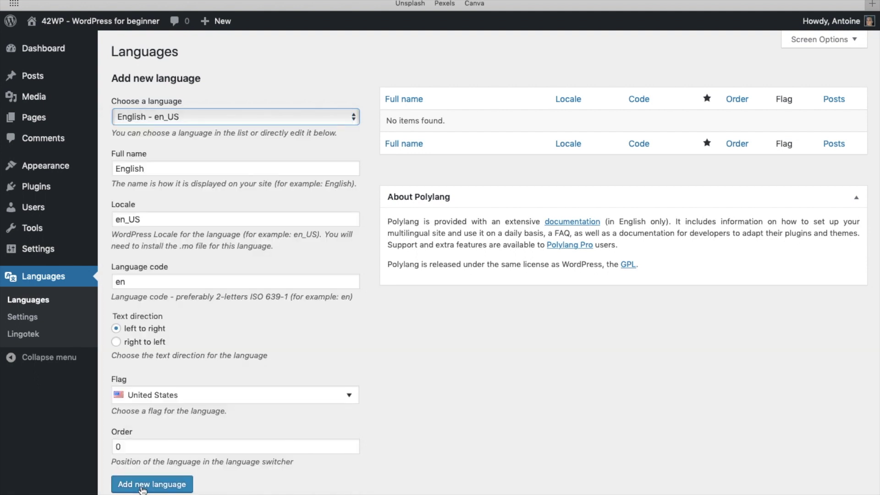
left_click(142, 486)
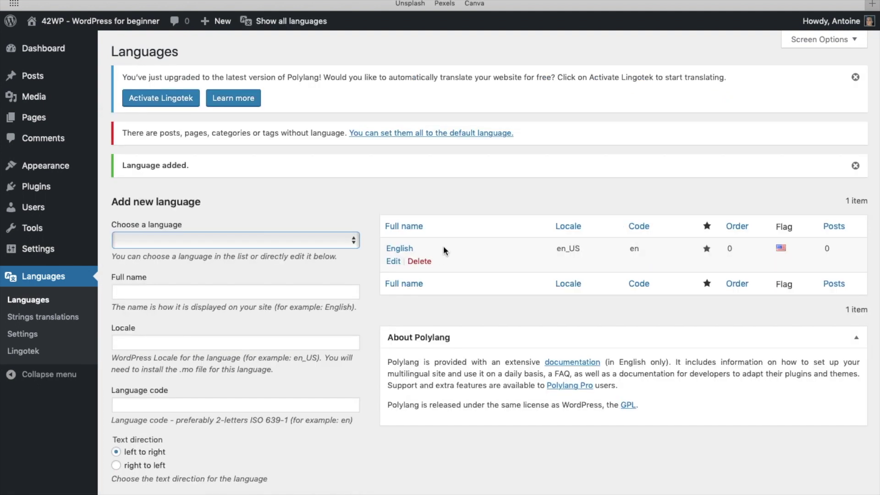
left_click(325, 241)
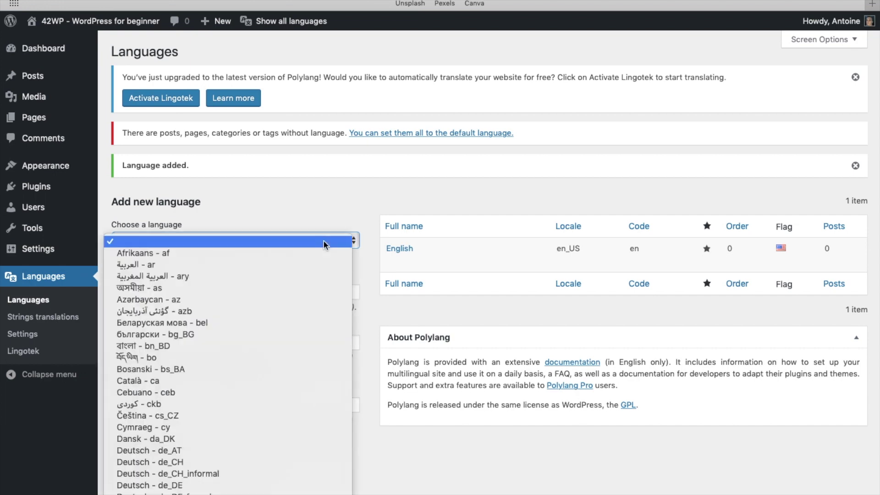
scroll(325, 366, "down", 10)
left_click(212, 460)
scroll(212, 459, "down", 3)
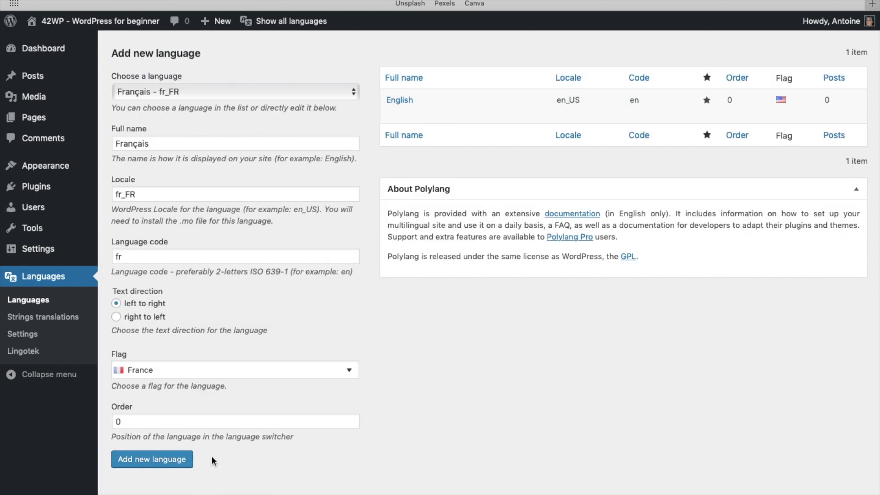
left_click(175, 465)
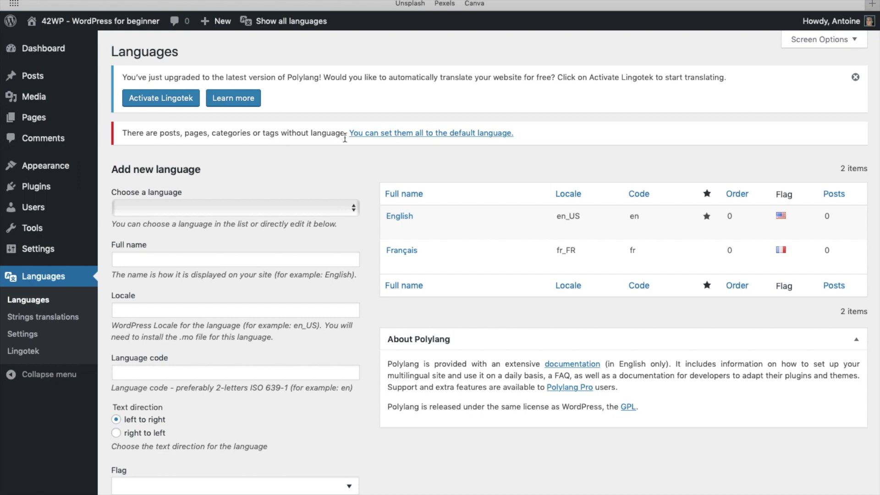
Update the Hello world! post with English as its language and return to All Posts
mouse_move(48, 77)
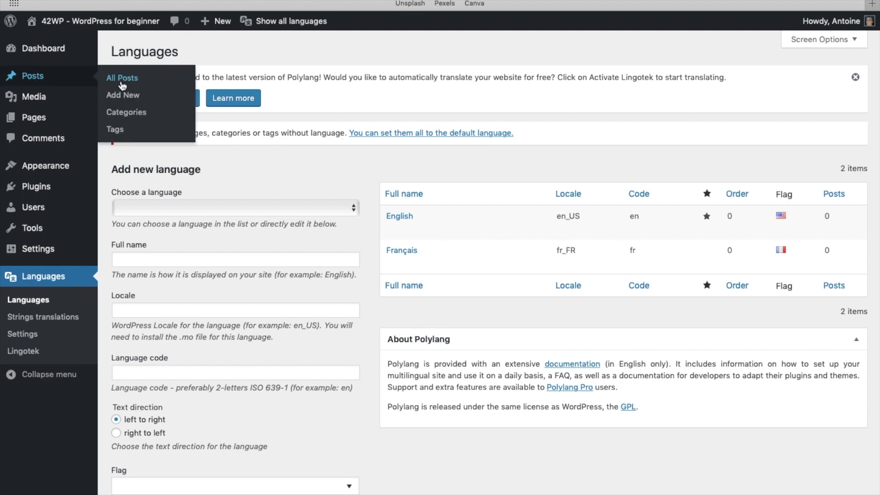
left_click(123, 77)
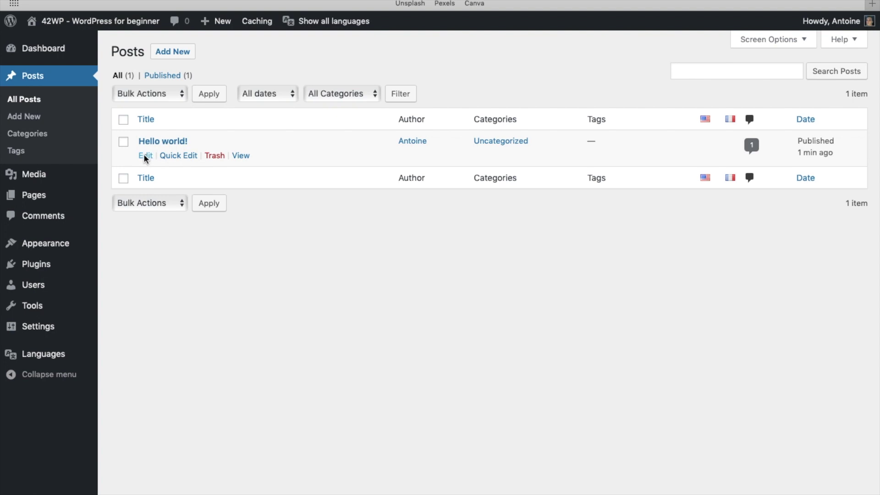
left_click(145, 155)
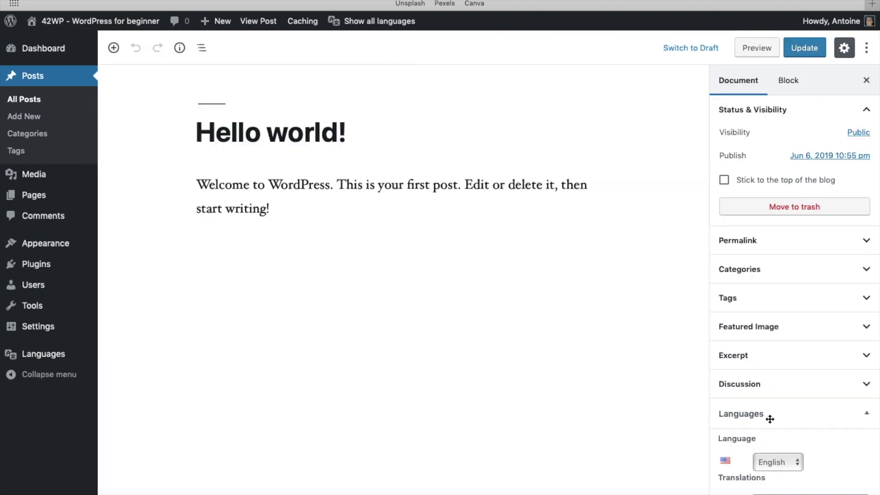
left_click(777, 463)
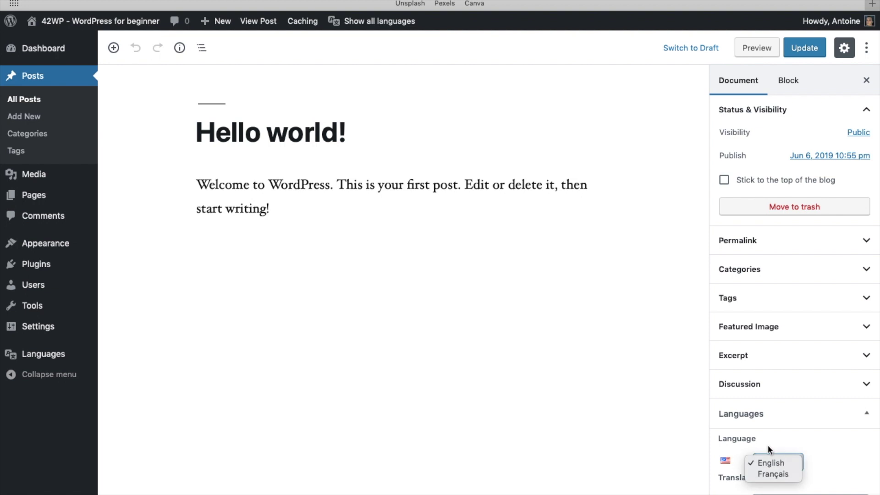
left_click(804, 50)
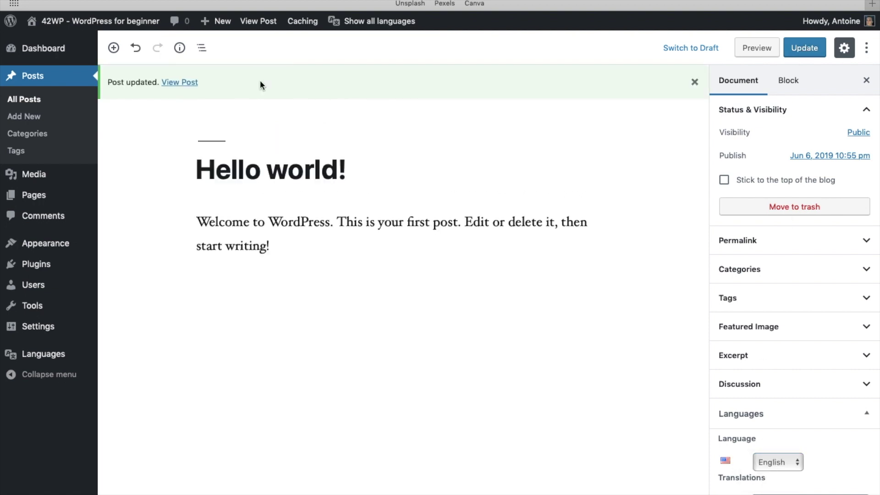
left_click(33, 100)
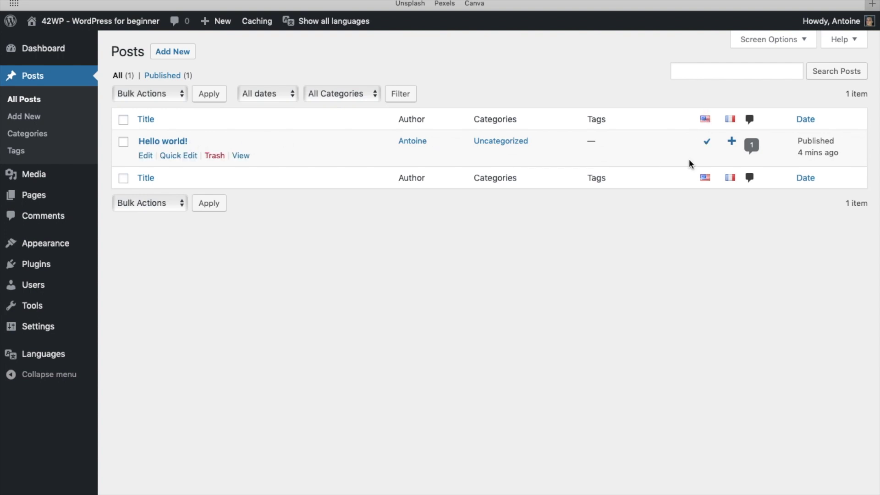
Publish Hello world!'s French translation 'Bonjour!' with body 'Bienvenue sur mon site WordPress.'
left_click(731, 142)
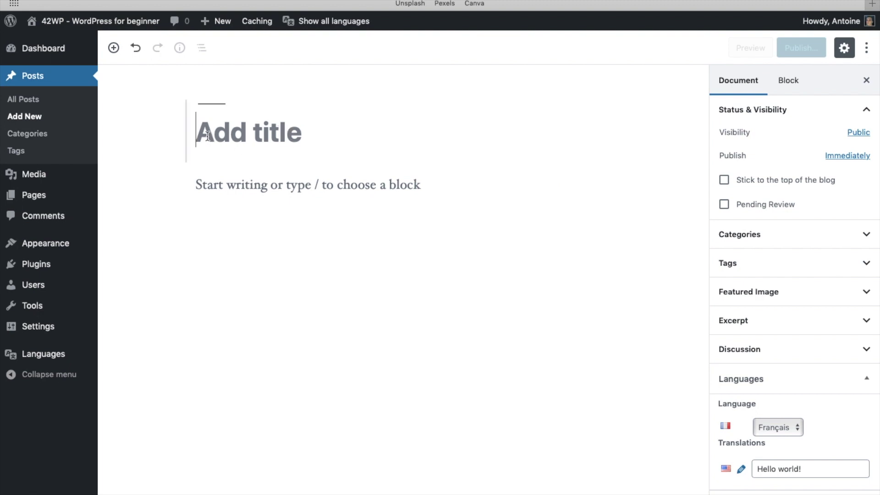
type("Bonjour!")
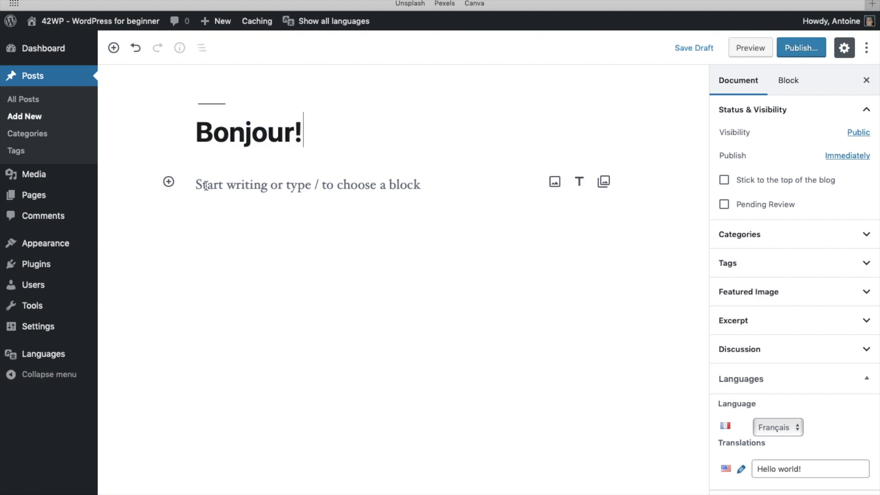
left_click(206, 185)
type("Bienvenue sur mon site WordPress.")
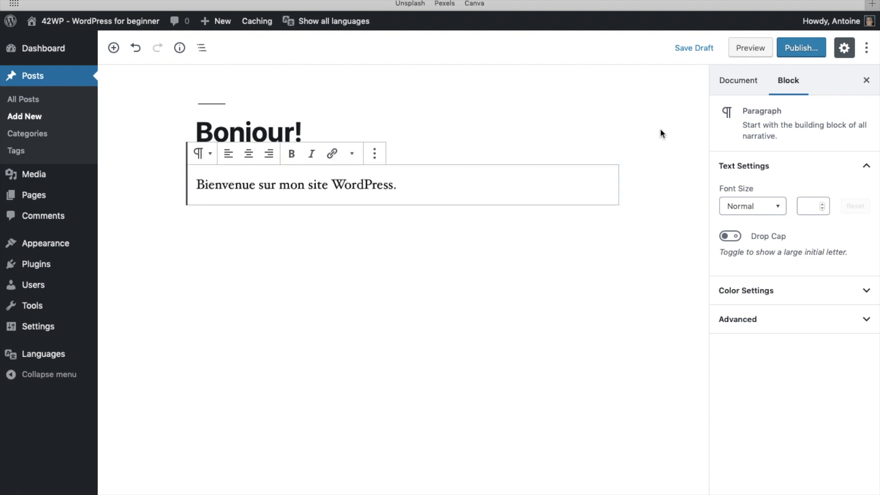
left_click(801, 48)
left_click(16, 101)
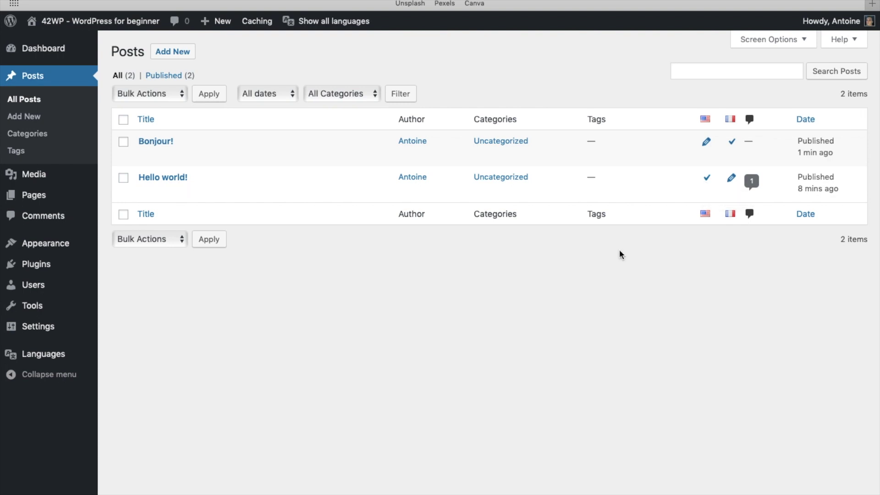
Move the Privacy Policy page to the trash
mouse_move(45, 202)
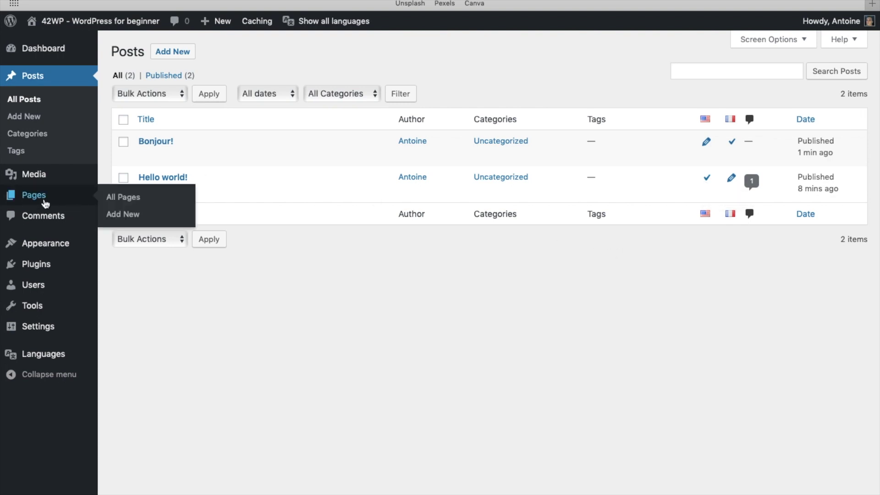
left_click(121, 201)
left_click(123, 143)
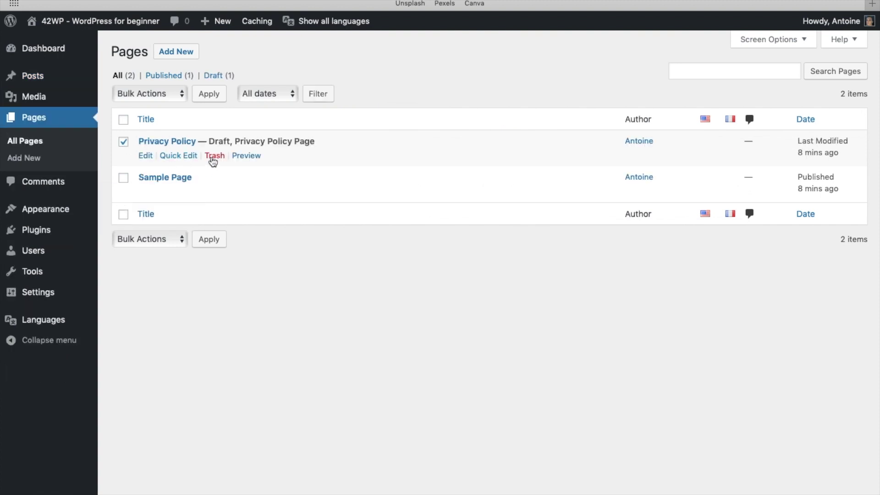
left_click(214, 156)
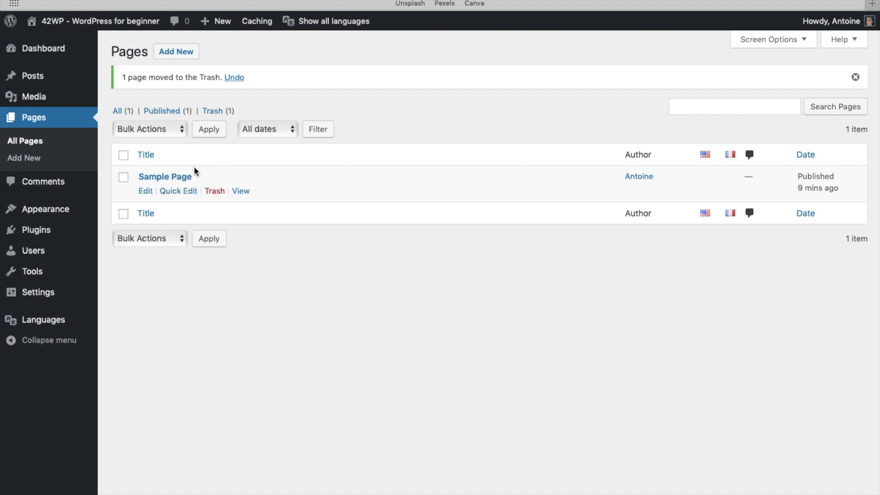
Save Sample Page with English as its language
left_click(158, 180)
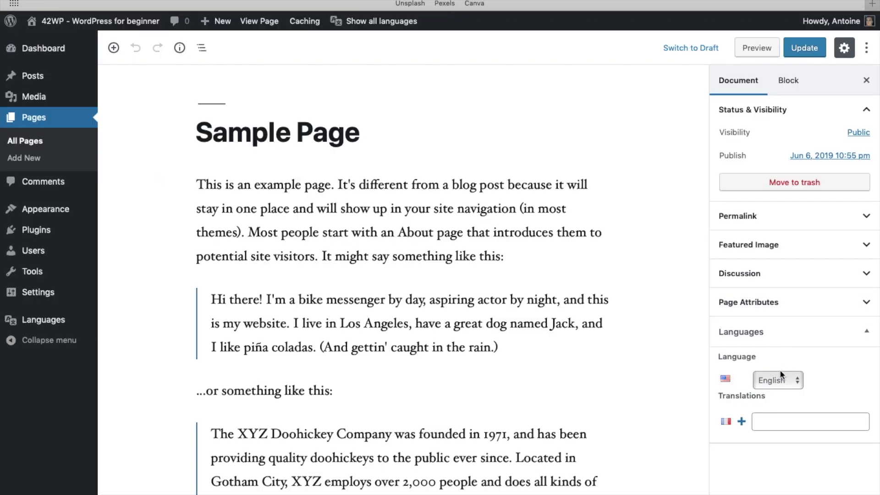
left_click(805, 49)
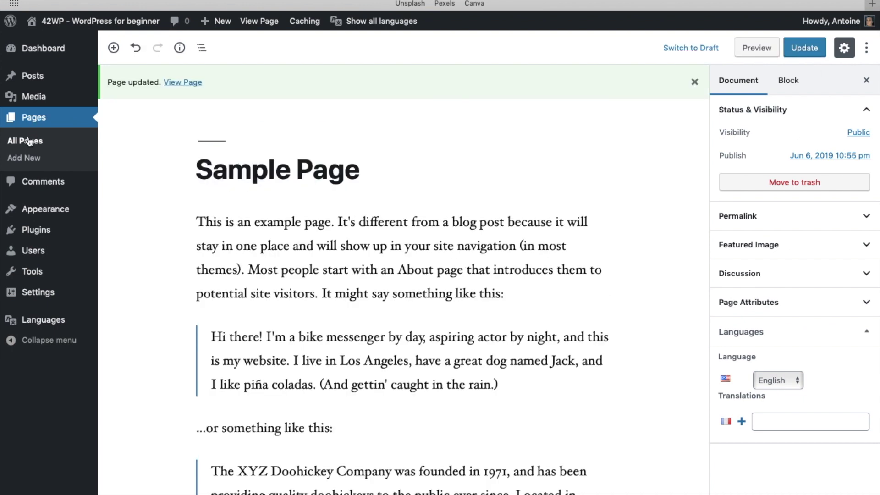
left_click(28, 141)
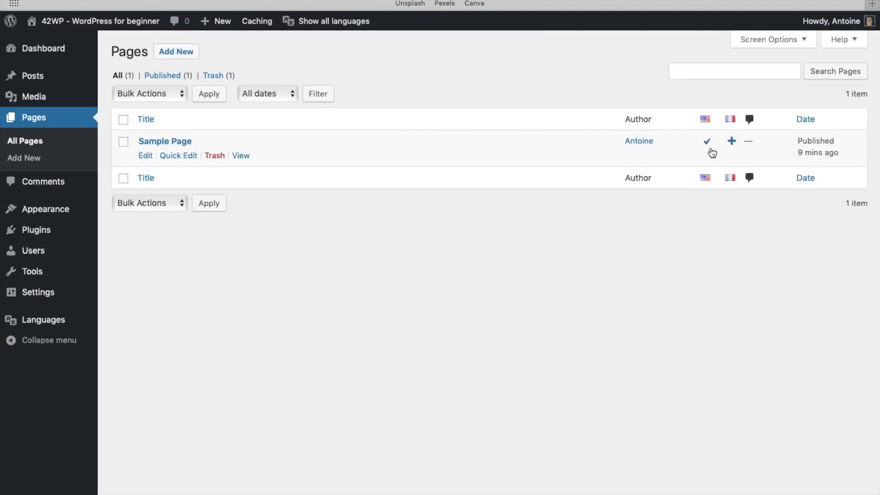
Write Sample Page's French translation titled 'Page d'exemple' with body 'Bienvenue sur ma page.'
left_click(731, 142)
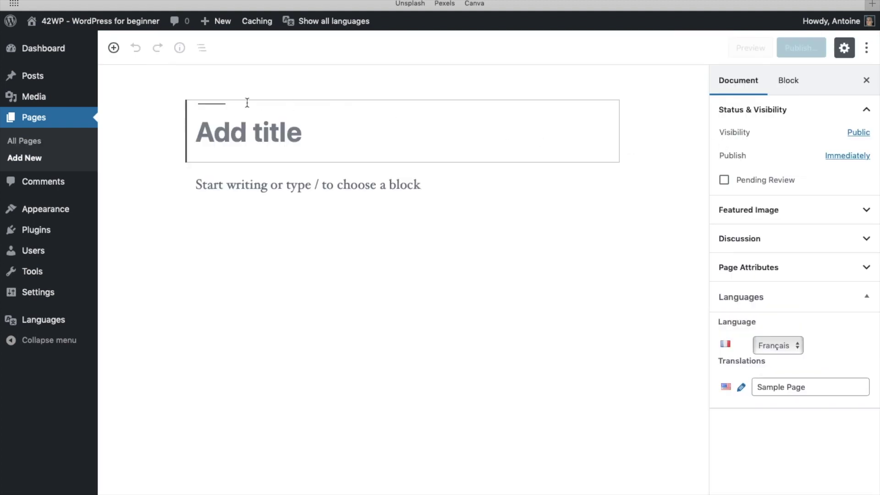
type("Page d'")
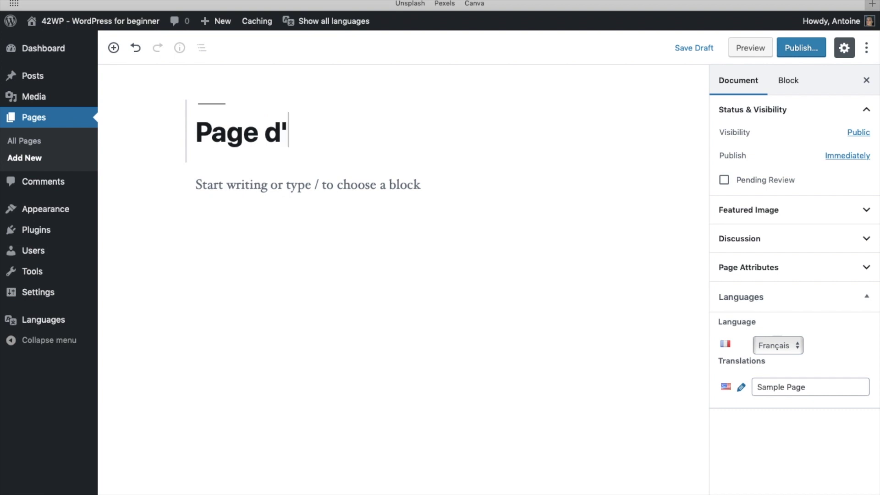
type("exemple")
key("Return")
type("Bienvenue sur")
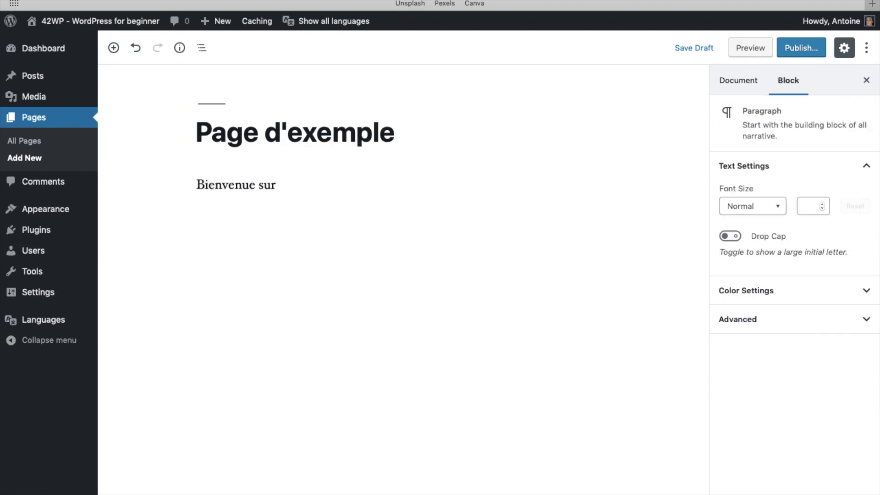
type(" ma page.")
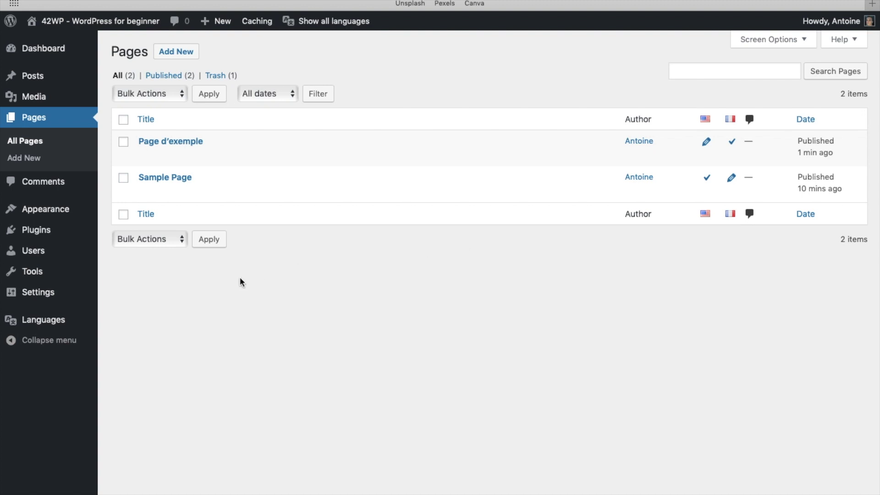
mouse_move(59, 209)
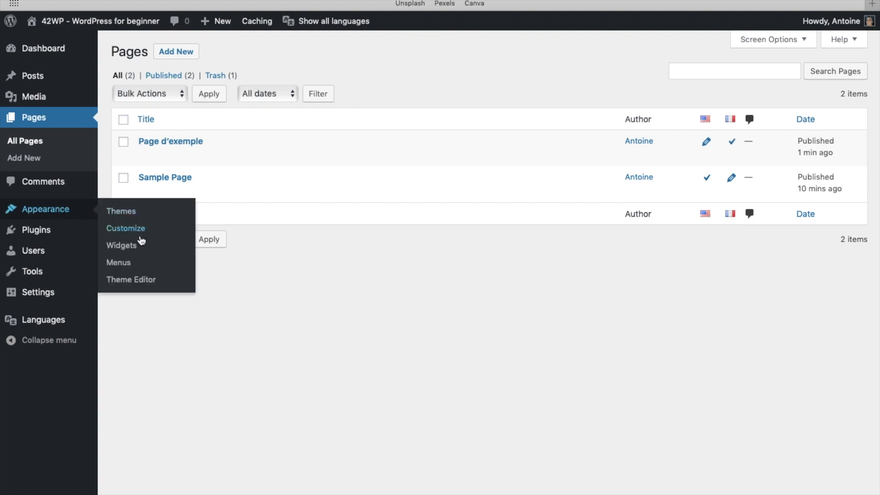
Create the Main menu containing Sample Page and assign it to Primary English
left_click(119, 264)
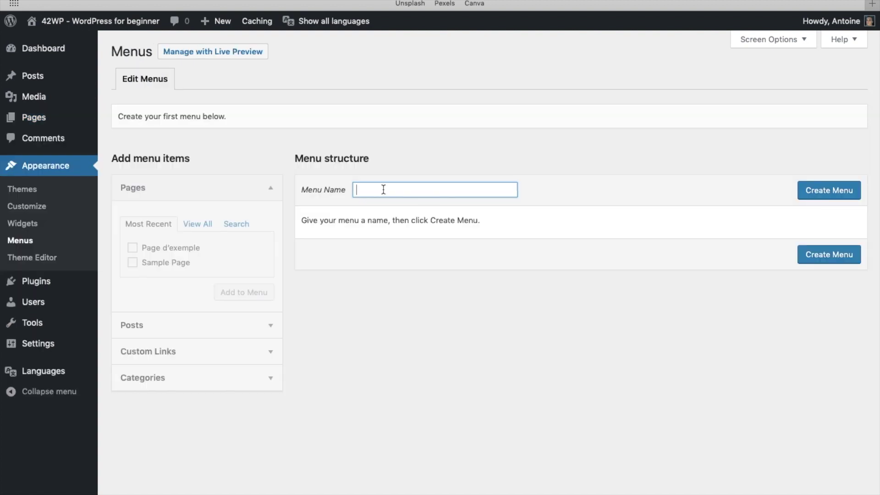
type("Main")
left_click(811, 197)
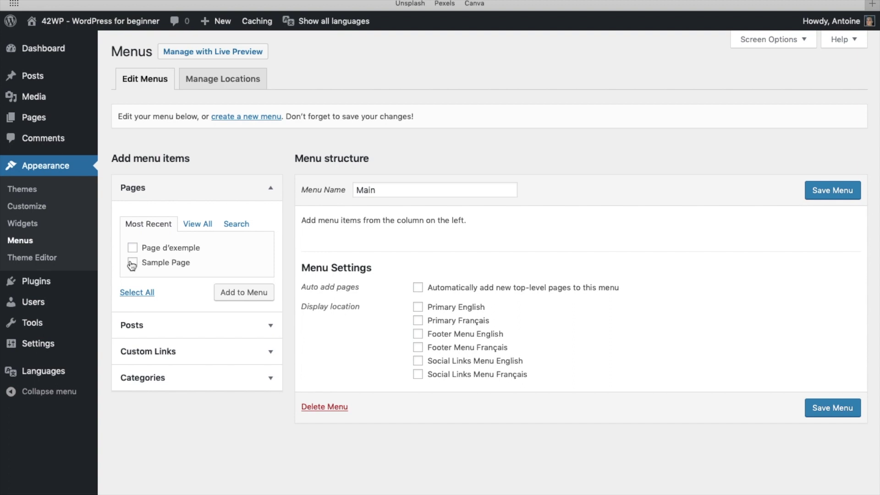
left_click(133, 263)
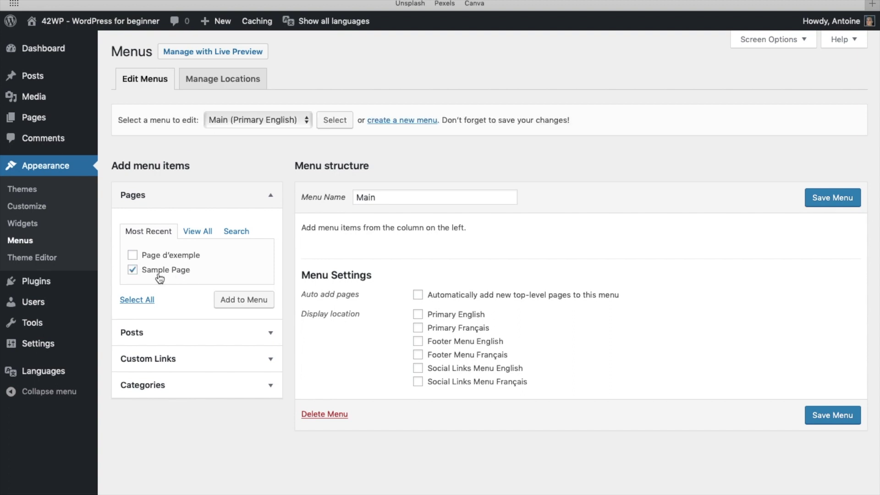
left_click(248, 302)
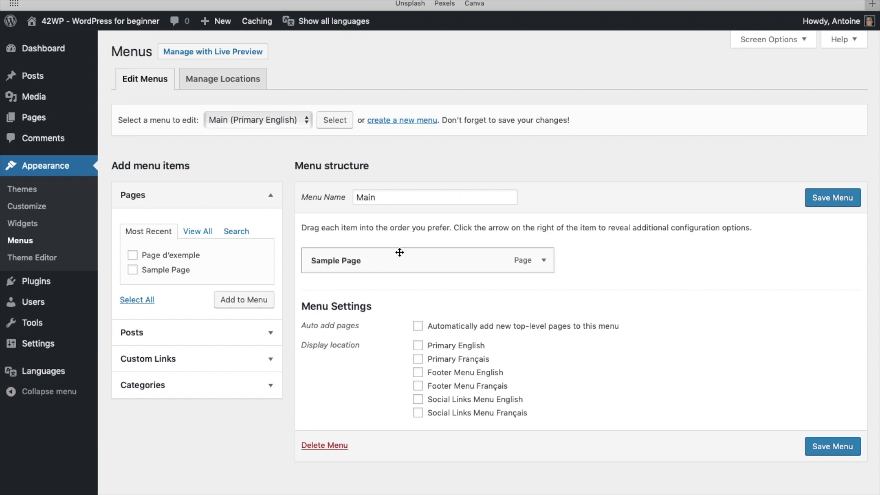
left_click(418, 346)
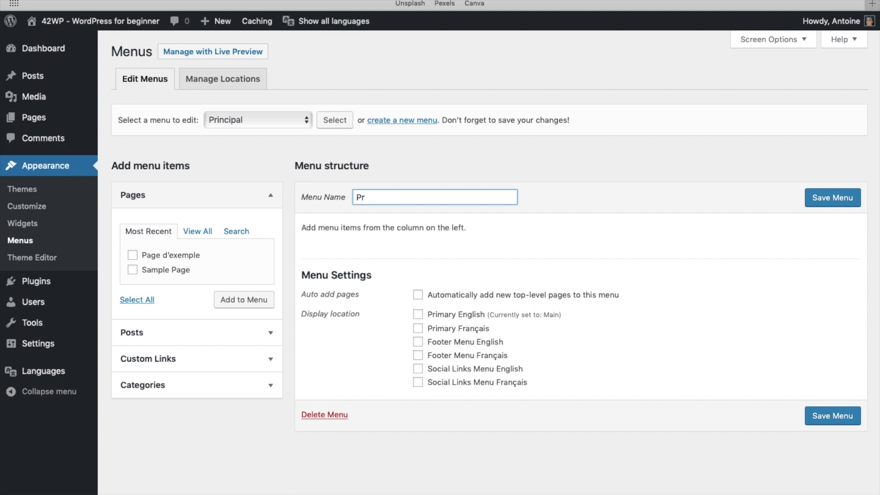
Create and save the Principal menu with Page d'exemple, assigned to Primary Français
type("incipal")
left_click(133, 255)
left_click(237, 303)
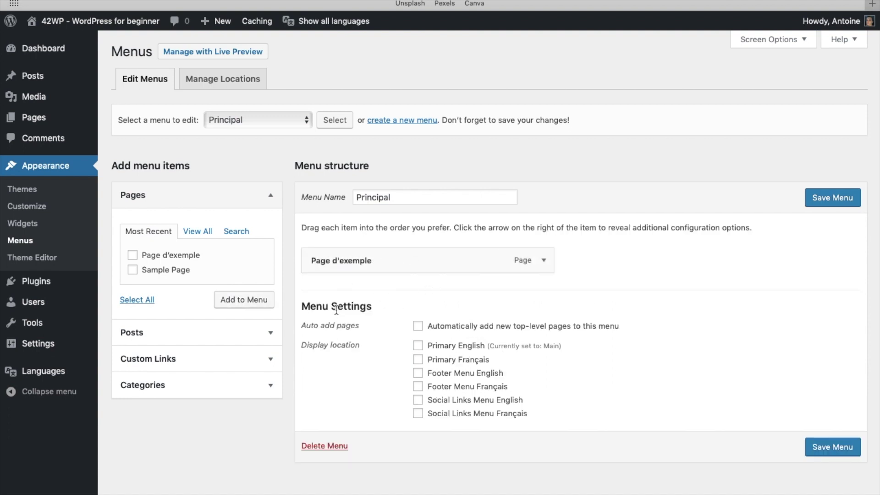
left_click(419, 360)
left_click(832, 198)
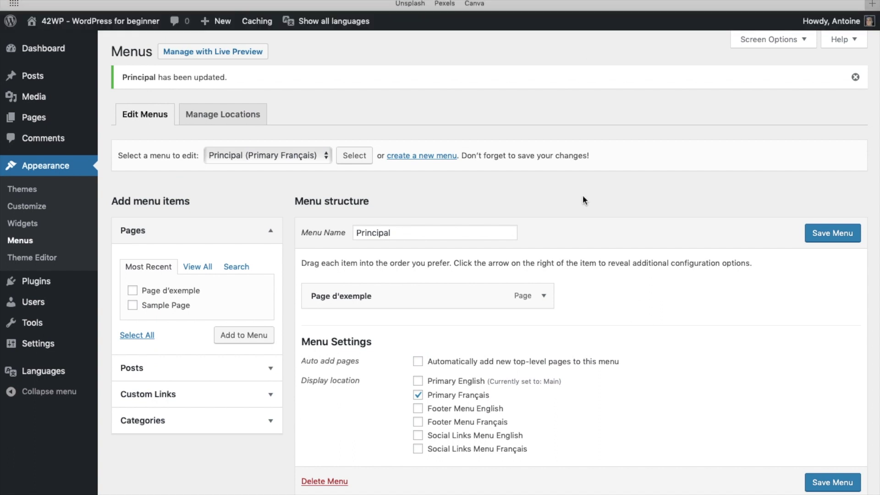
Visit the public site, then go to the Widgets screen from the site-name dropdown
mouse_move(59, 21)
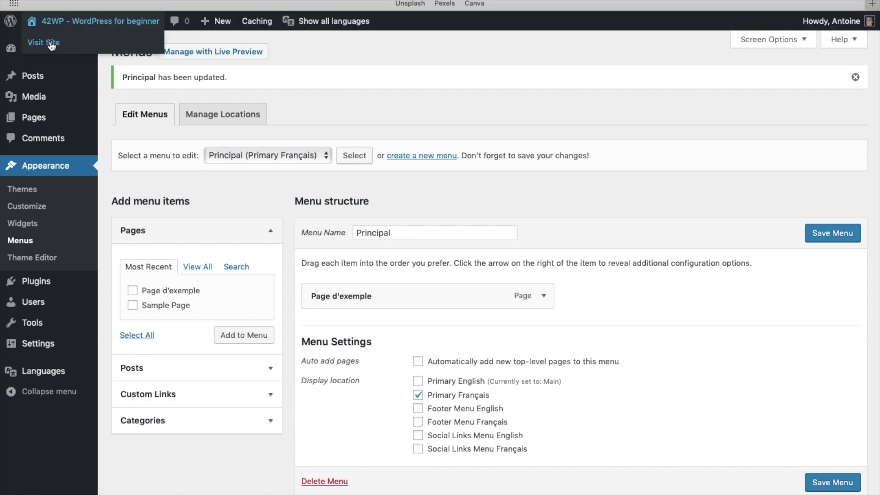
left_click(51, 42)
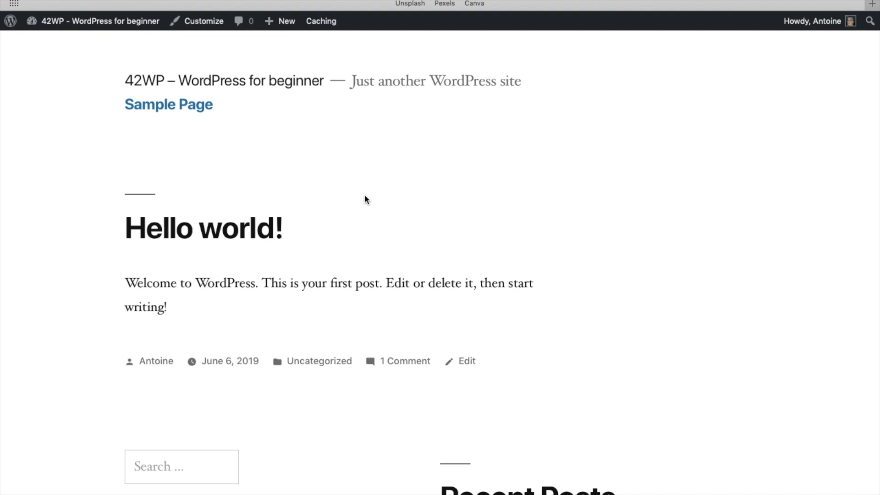
mouse_move(91, 28)
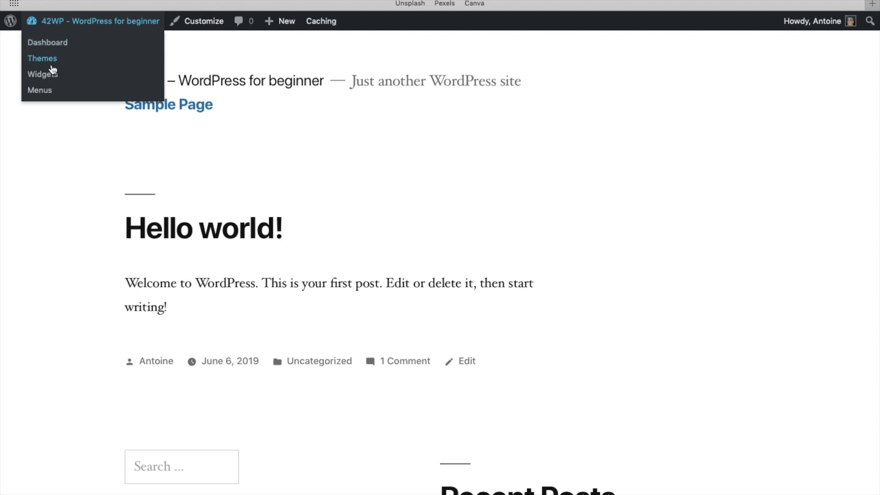
left_click(48, 74)
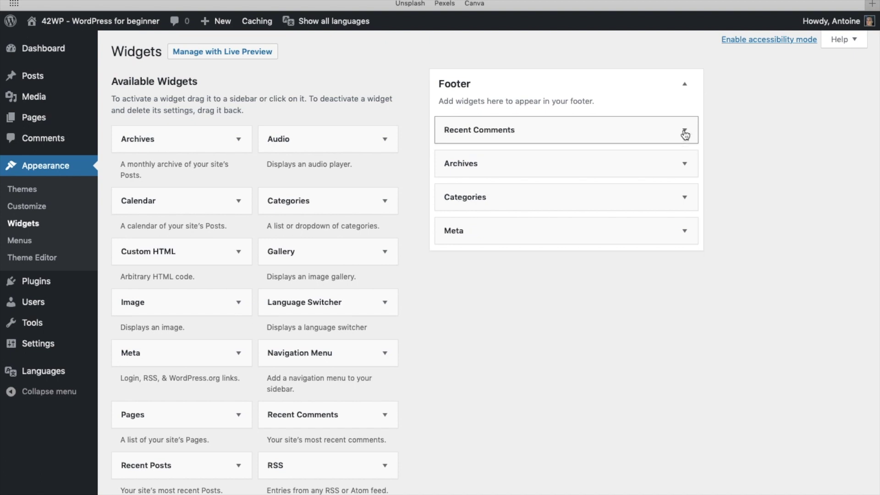
Remove the Recent Comments footer widget and save a Language Switcher showing flags in Footer
left_click(685, 130)
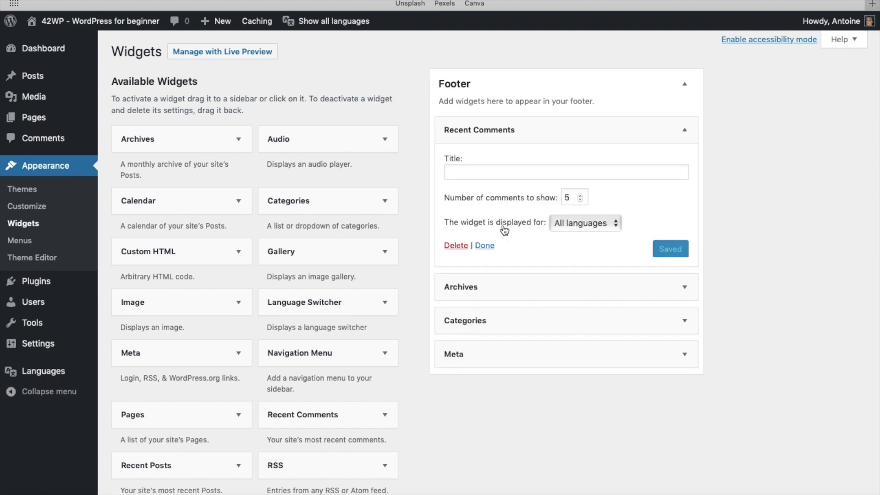
left_click(455, 246)
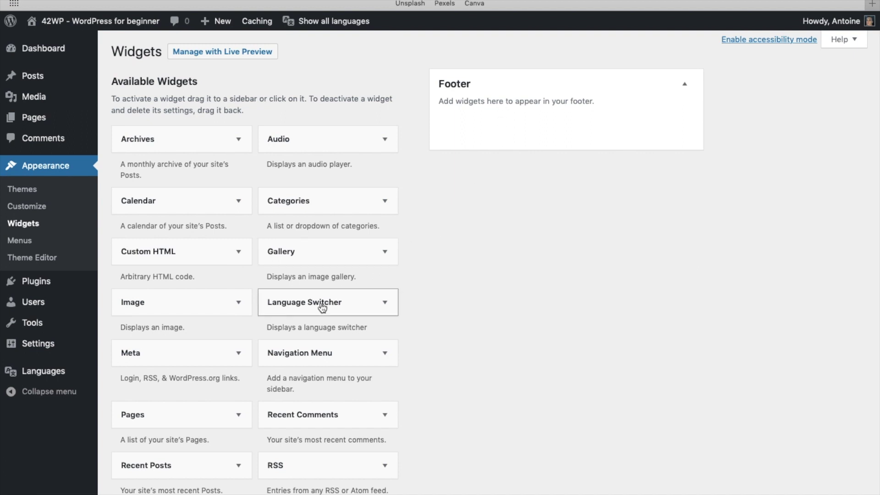
left_click_drag(322, 308, 505, 122)
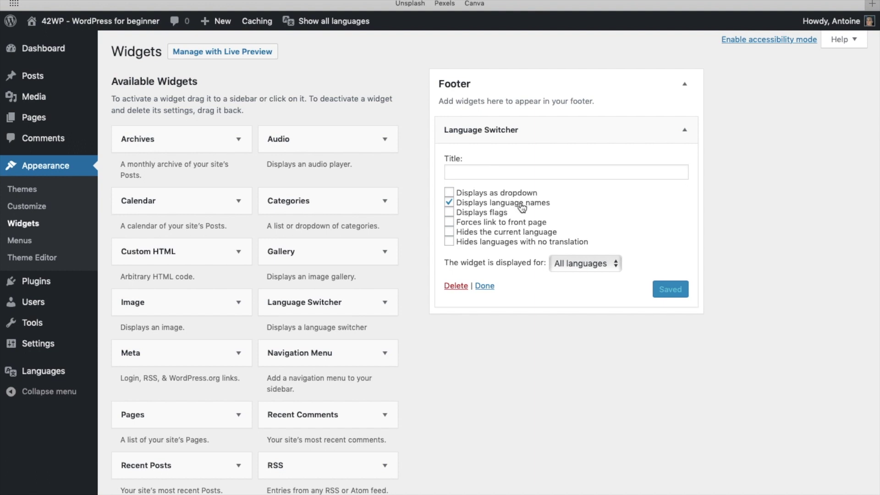
left_click(463, 214)
left_click(671, 290)
View the public site to check the new footer language switcher
mouse_move(80, 20)
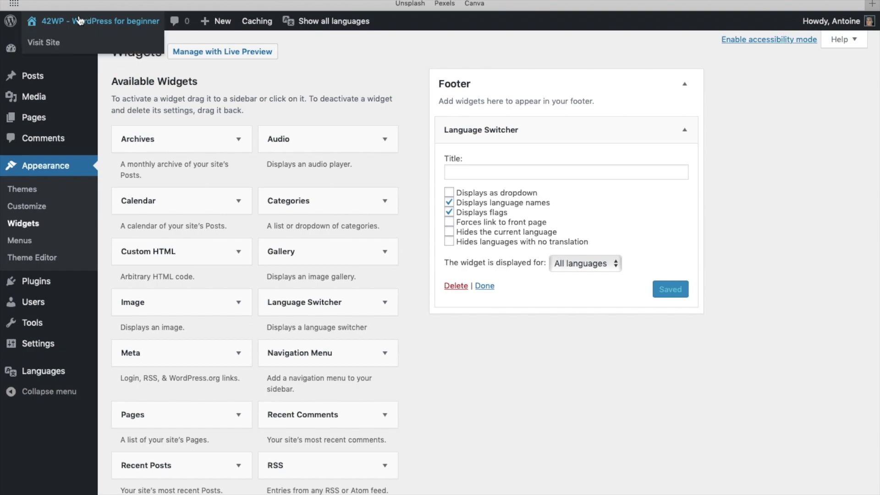
left_click(64, 43)
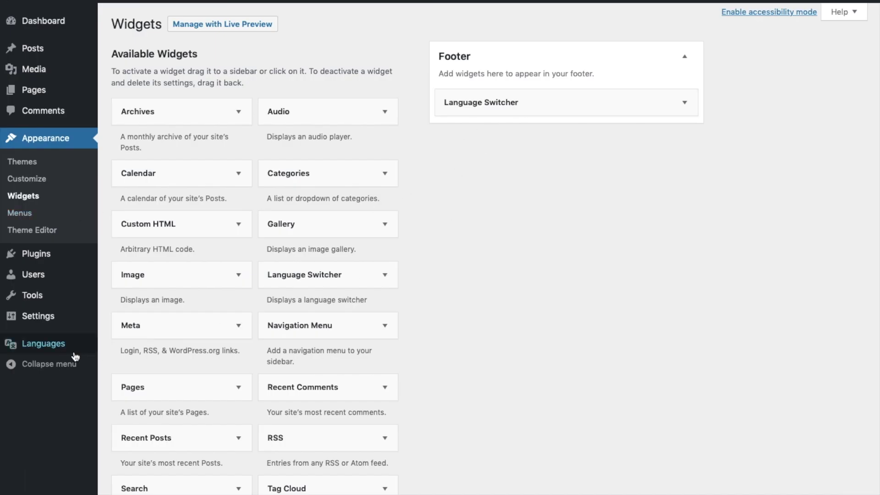
mouse_move(51, 349)
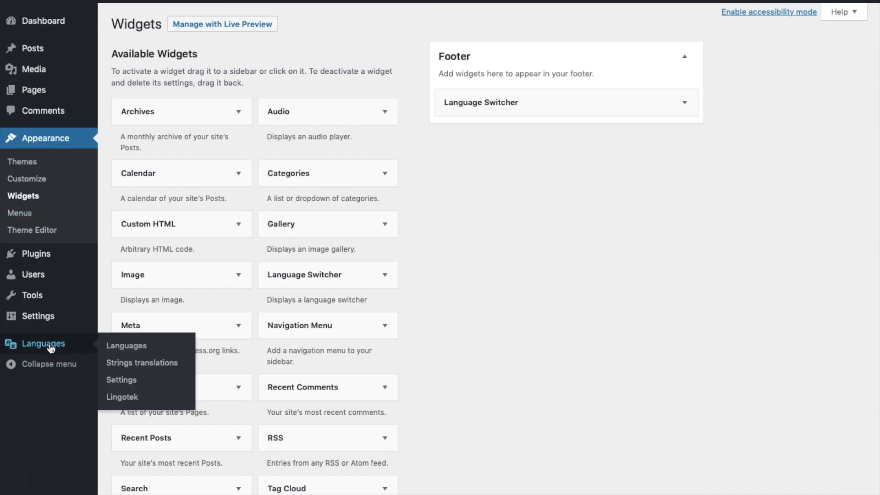
In Strings translations, change the French site title to end with 'pour débutant'
left_click(135, 362)
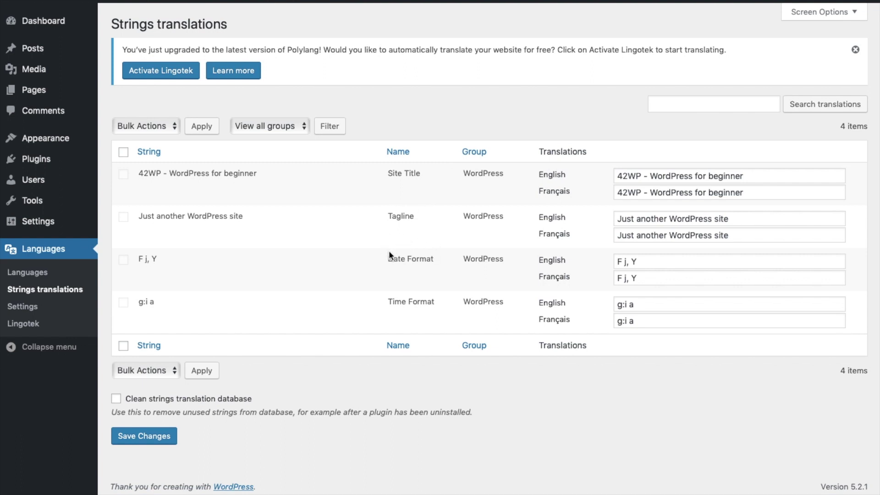
left_click(695, 195)
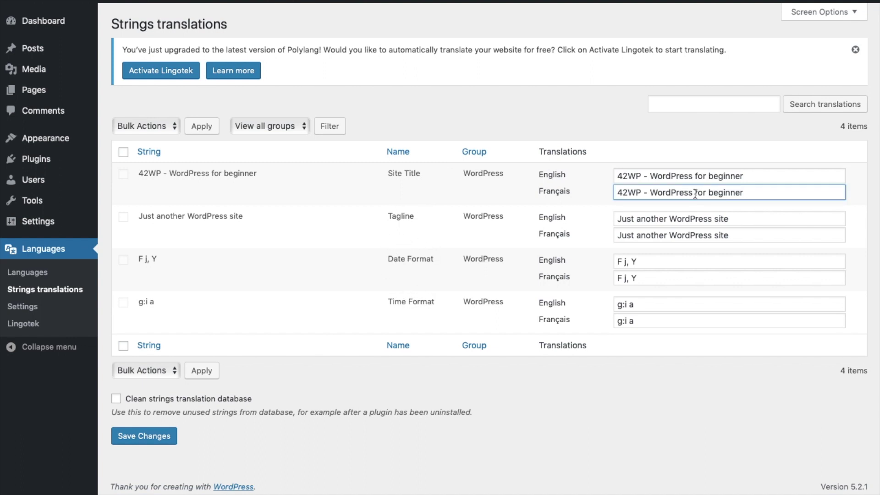
left_click_drag(695, 194, 794, 192)
type("pour débutant")
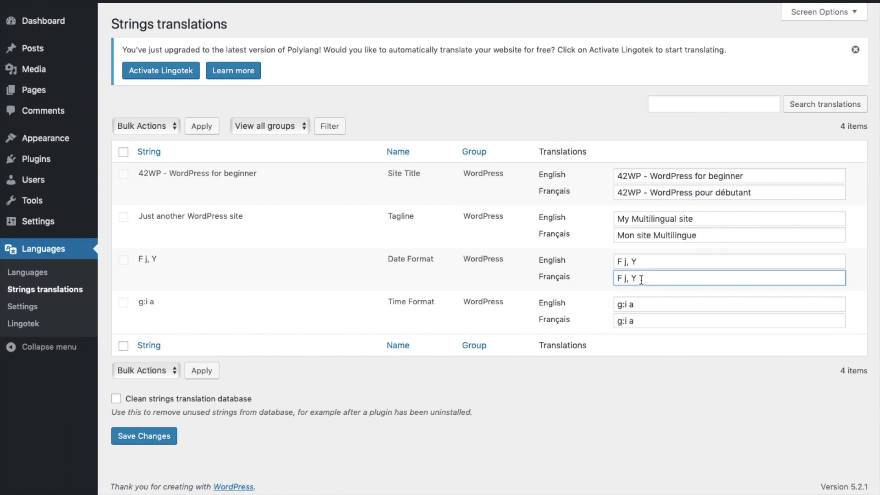
Set French date format 'j F Y' and time format 'H:i', save, and view the site
key("ctrl+a")
type("j F Y")
left_click(650, 323)
key("ctrl+a")
type("H:i")
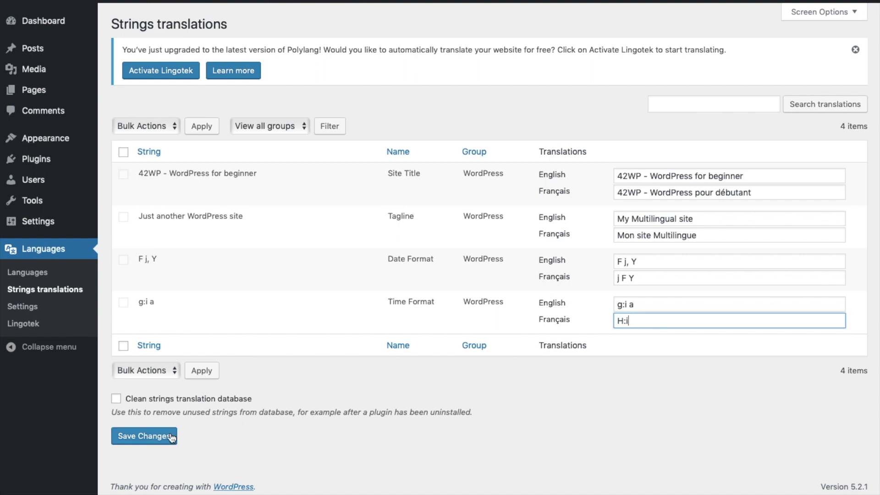
left_click(167, 436)
mouse_move(46, 2)
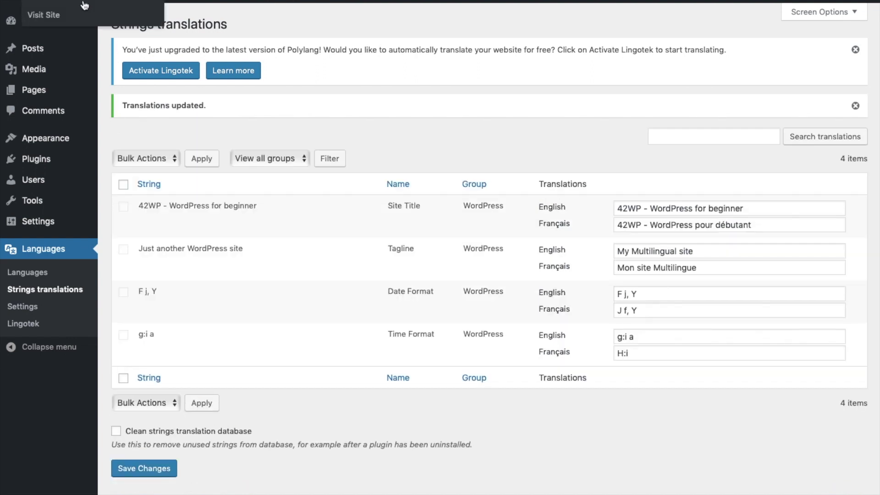
left_click(45, 14)
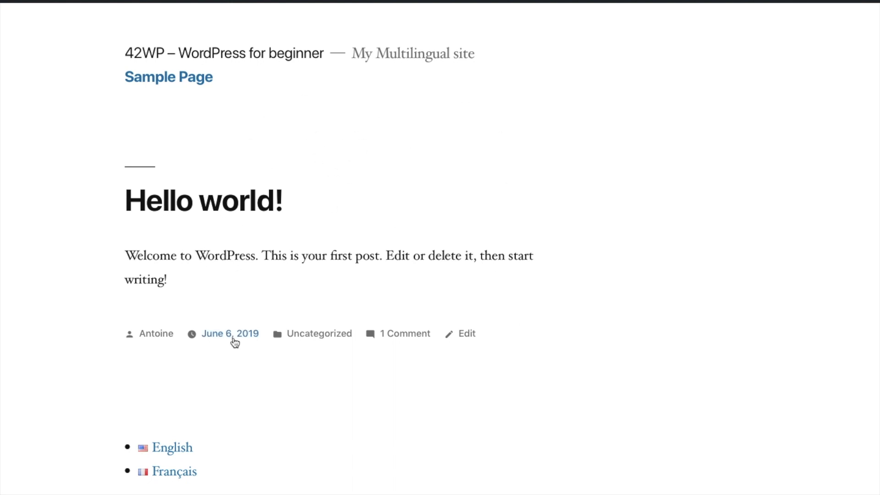
Browse the post comments and Sample Page, return home, and switch the site to Français
left_click(402, 338)
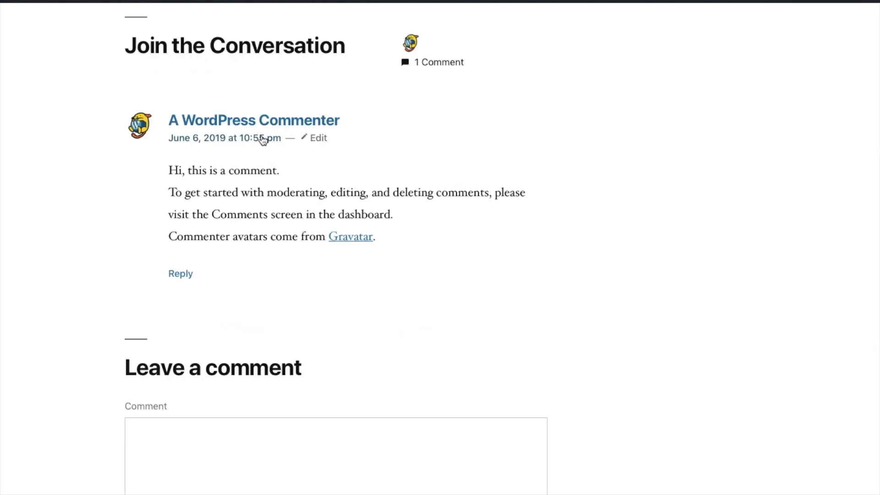
key("alt+Left")
left_click(193, 79)
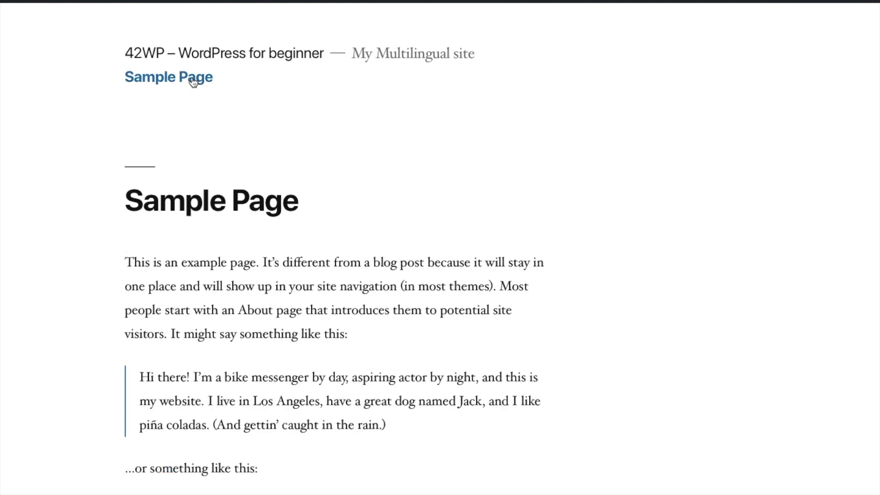
scroll(353, 222, "down", 5)
scroll(352, 219, "up", 8)
left_click(175, 52)
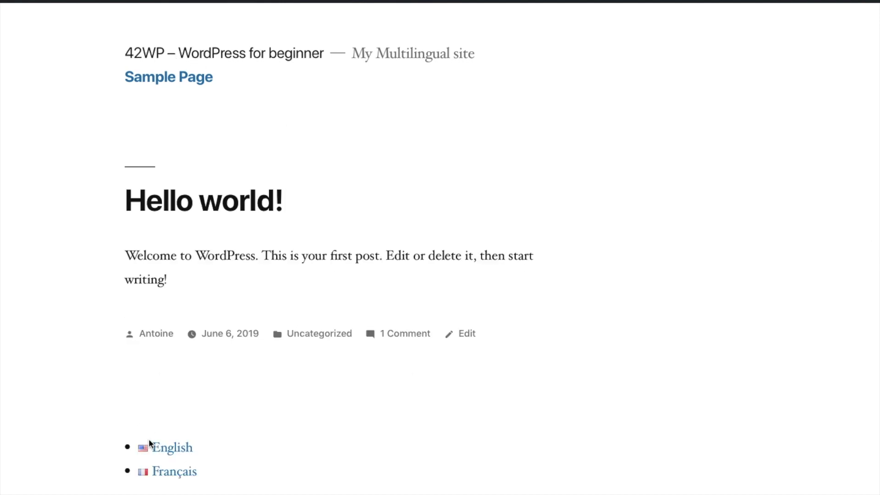
left_click(172, 472)
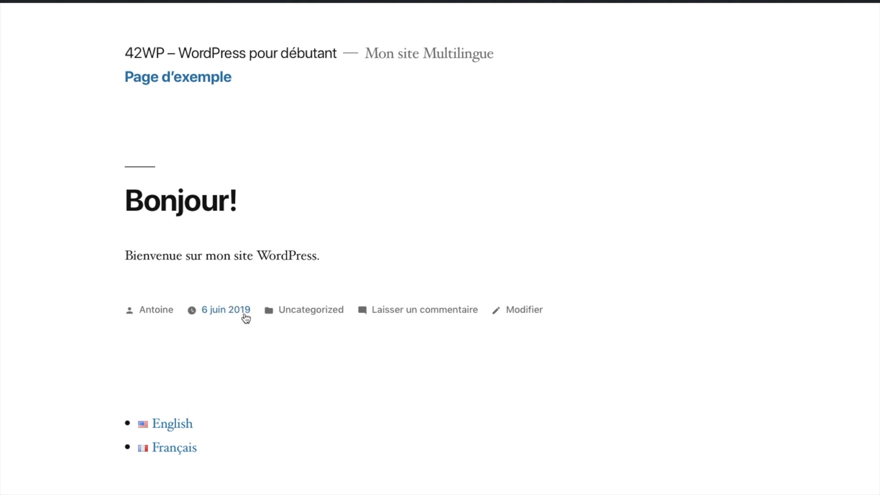
Post the comment 'Test' on the French Bonjour! post
left_click(407, 314)
type("Test")
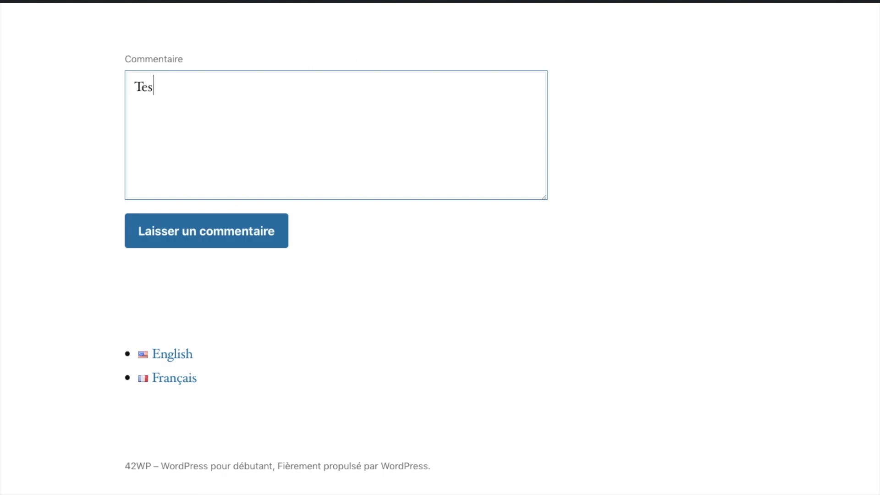
left_click(230, 235)
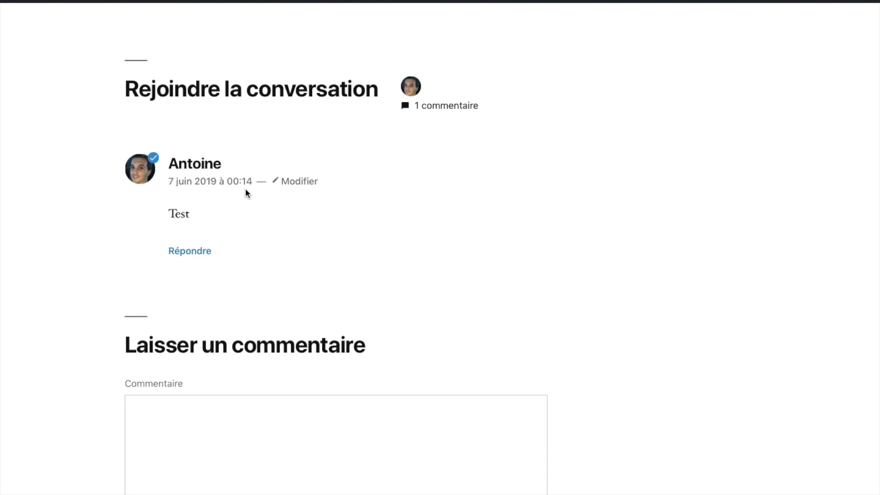
Open the French Page d'exemple, then switch to English with the footer language switcher
scroll(246, 188, "up", 8)
left_click(193, 79)
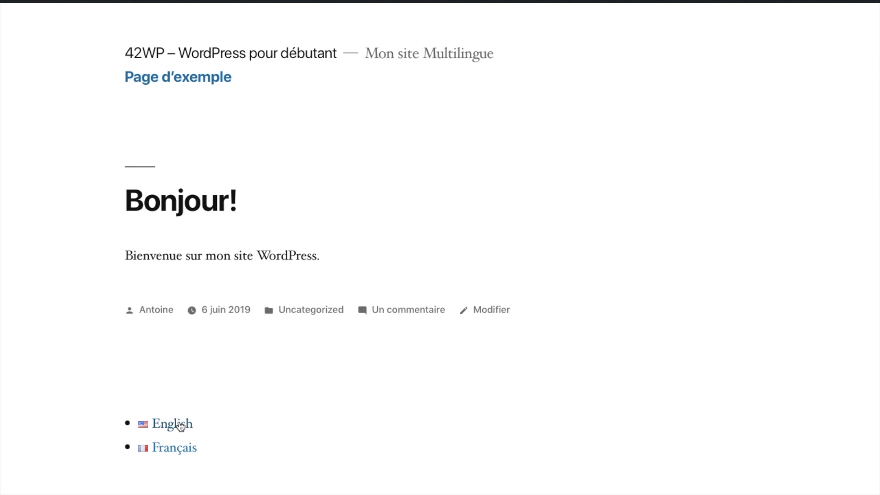
left_click(181, 426)
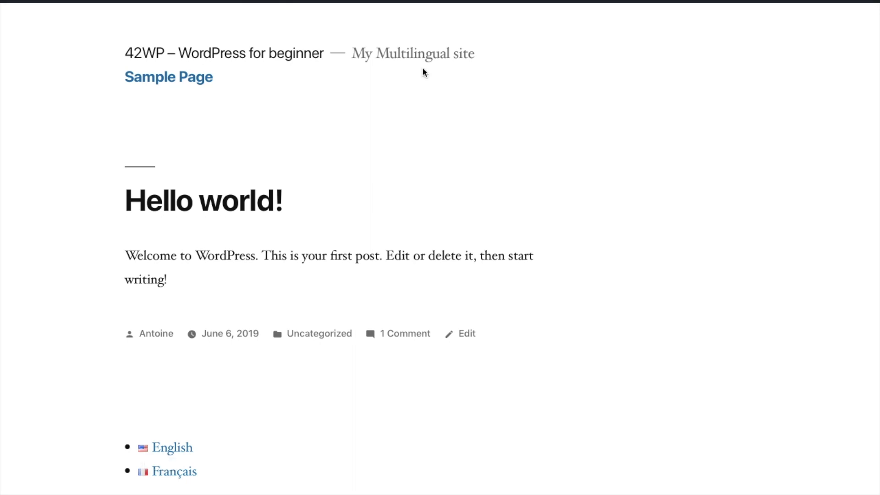
Load 42wp.com/fr/ directly, then go to the admin Dashboard from the site-name menu
left_click(363, 14)
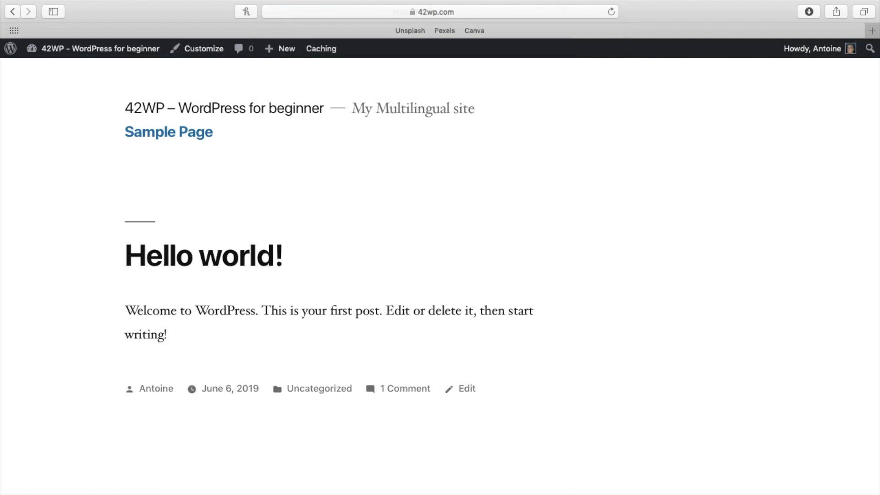
left_click(388, 12)
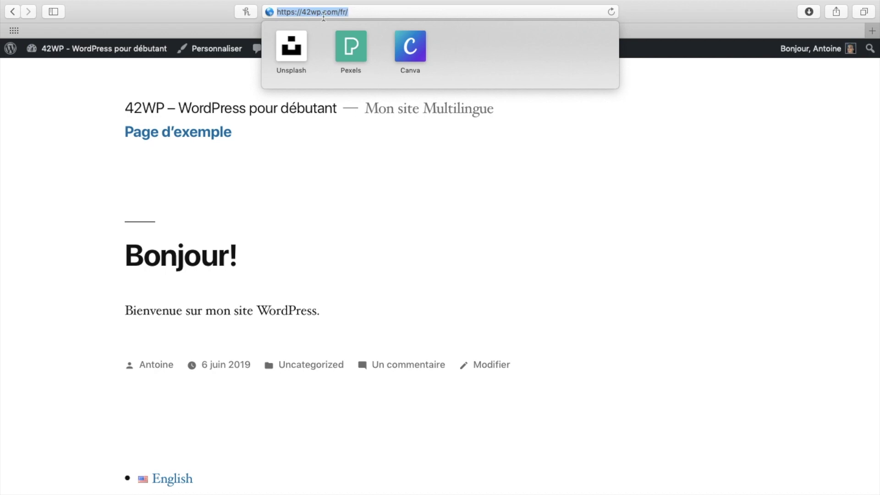
left_click(131, 75)
mouse_move(75, 51)
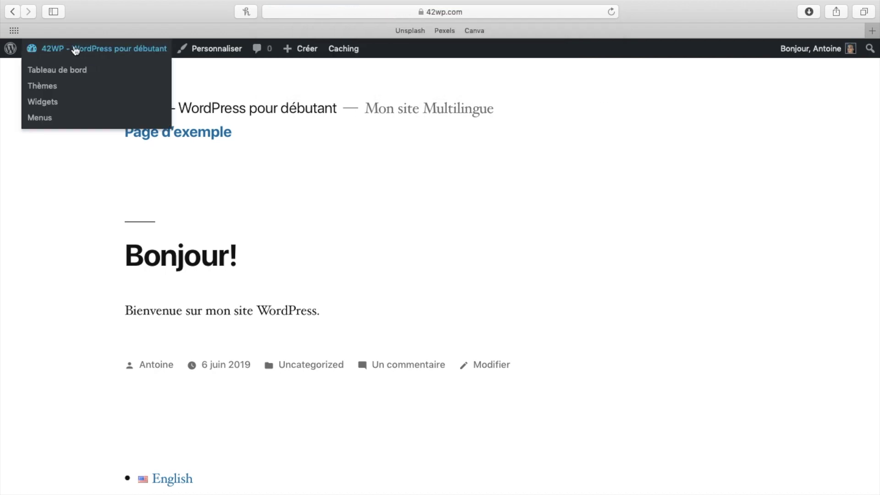
left_click(65, 71)
In Polylang URL modifications, uncheck 'Hide URL language information for default language', save, and visit the site
mouse_move(41, 348)
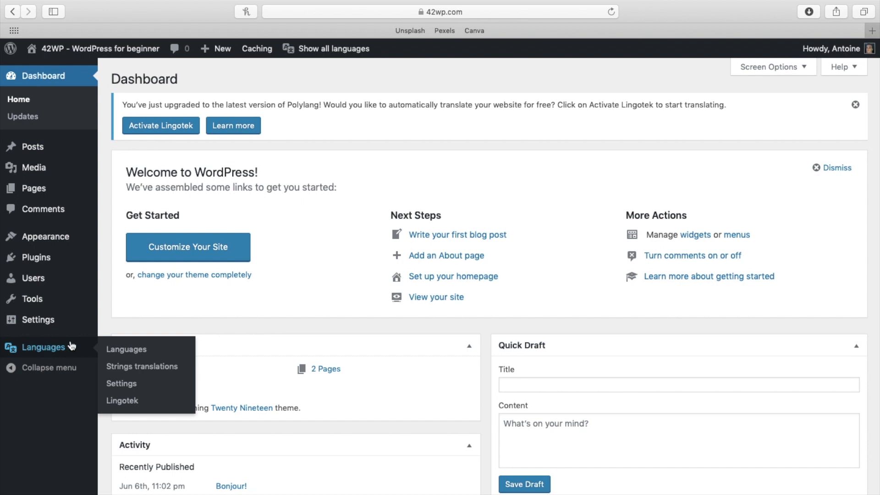
left_click(118, 382)
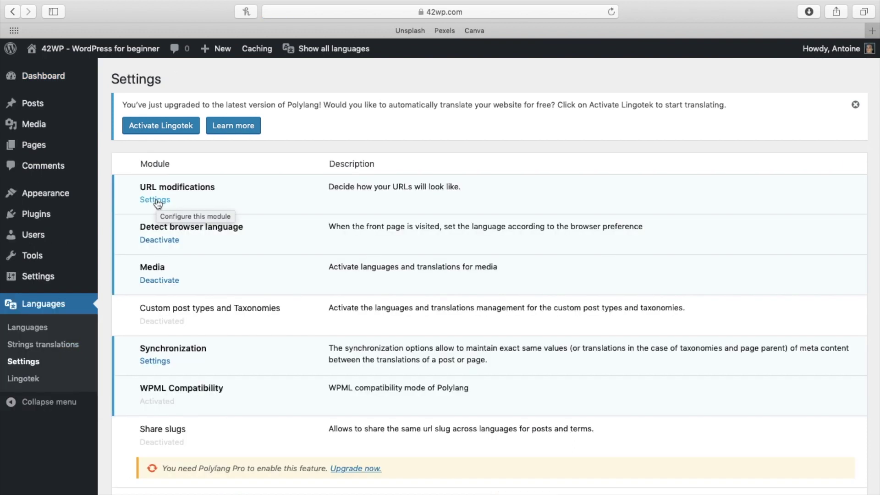
left_click(156, 200)
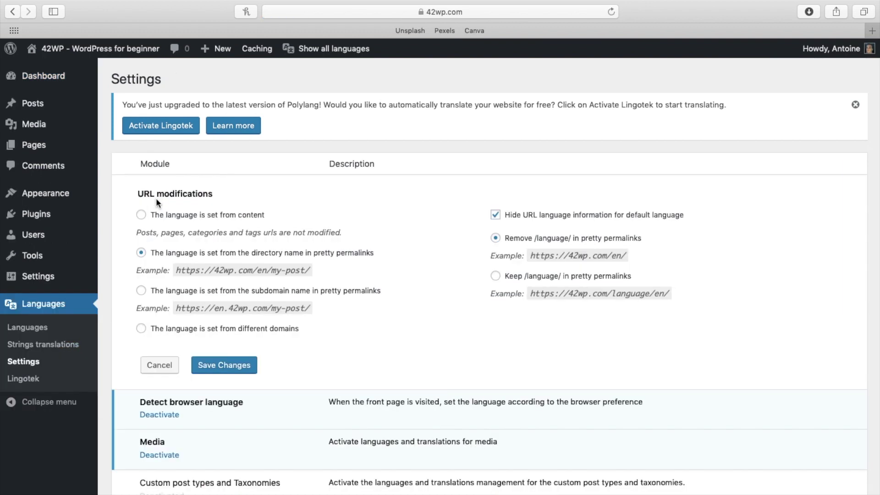
left_click(498, 223)
left_click(224, 365)
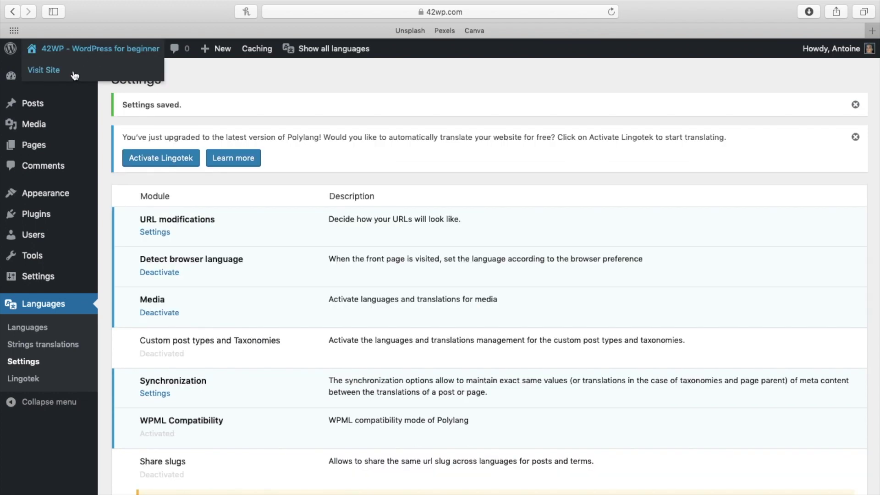
left_click(66, 69)
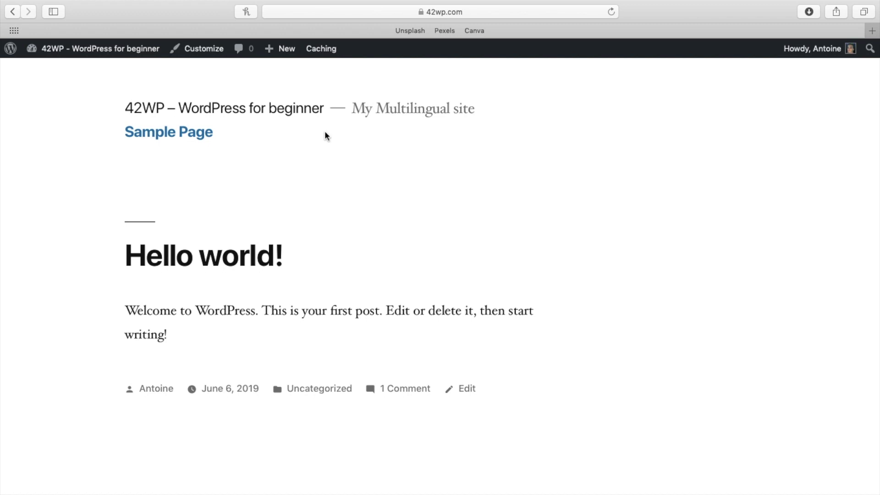
Load 42wp.com, confirm it lands on the French /fr/ home page, then reopen Polylang settings
left_click(457, 11)
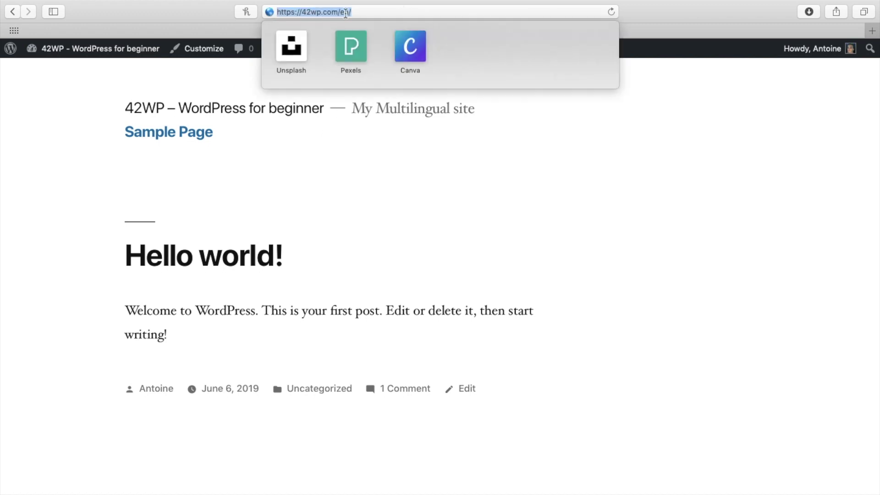
type("42wp.com")
key("Return")
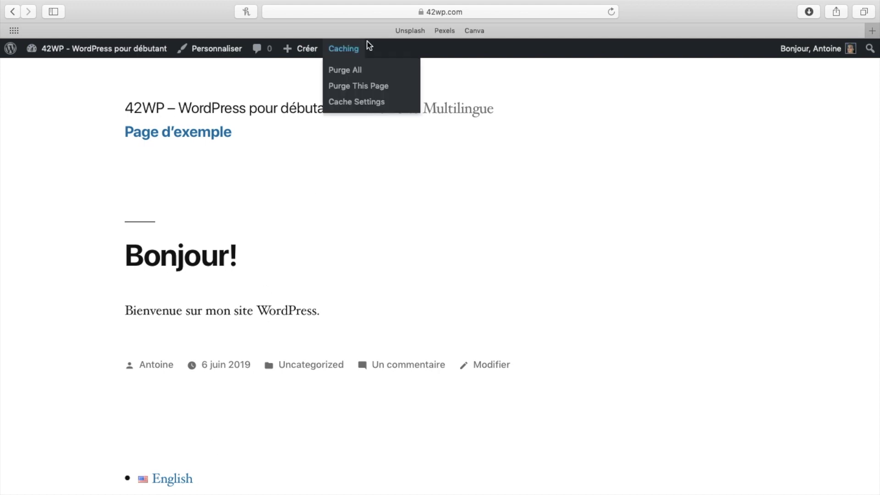
left_click(376, 13)
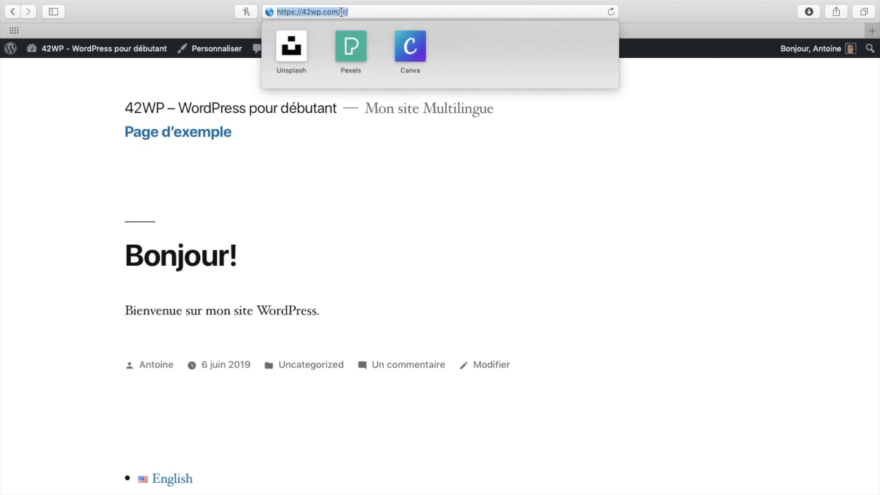
left_click(371, 210)
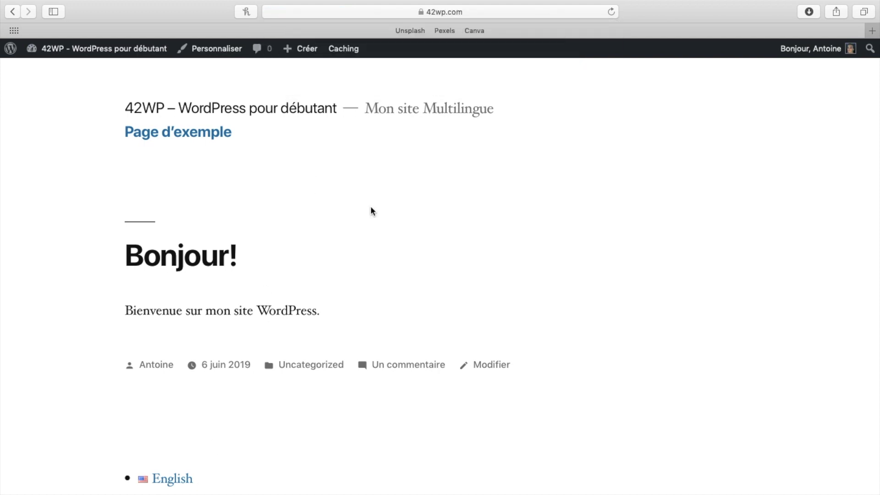
mouse_move(59, 354)
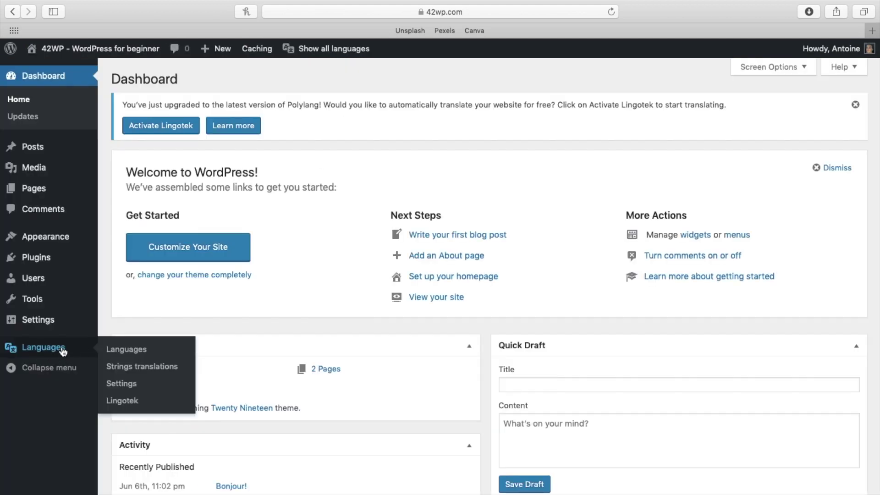
left_click(118, 383)
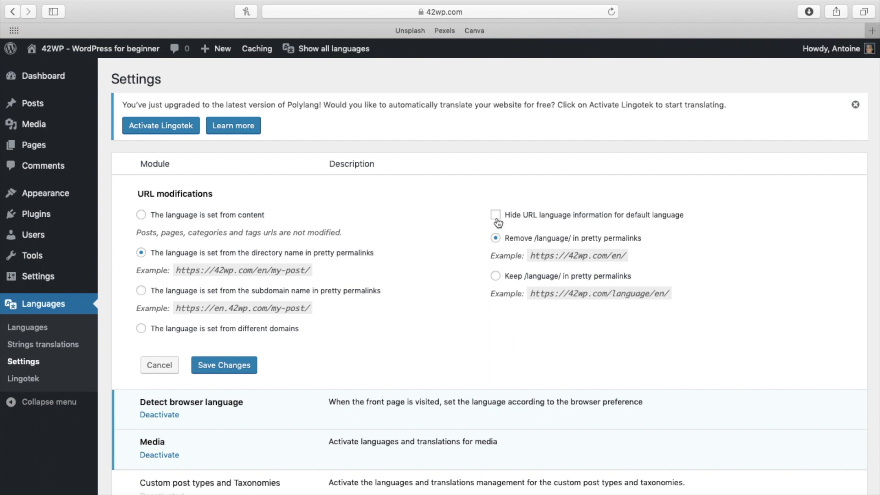
Re-check 'Hide URL language information for default language' and check the current page's address
left_click(495, 215)
scroll(425, 342, "down", 2)
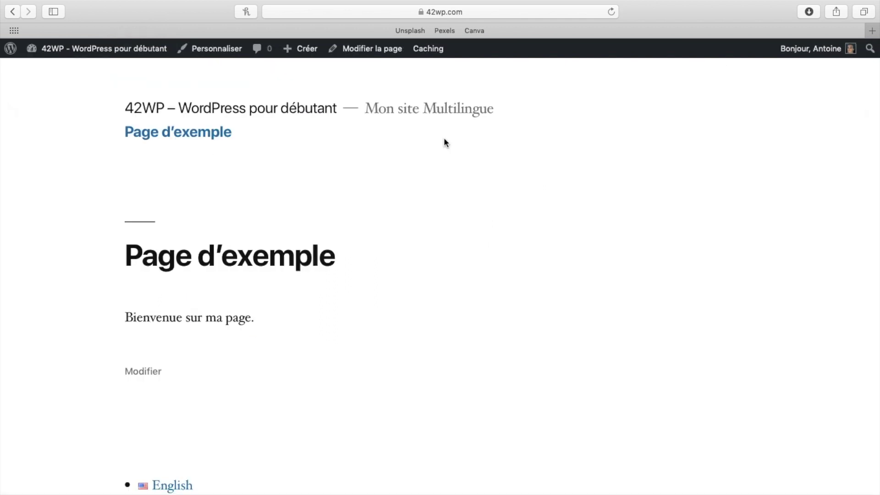
left_click(461, 11)
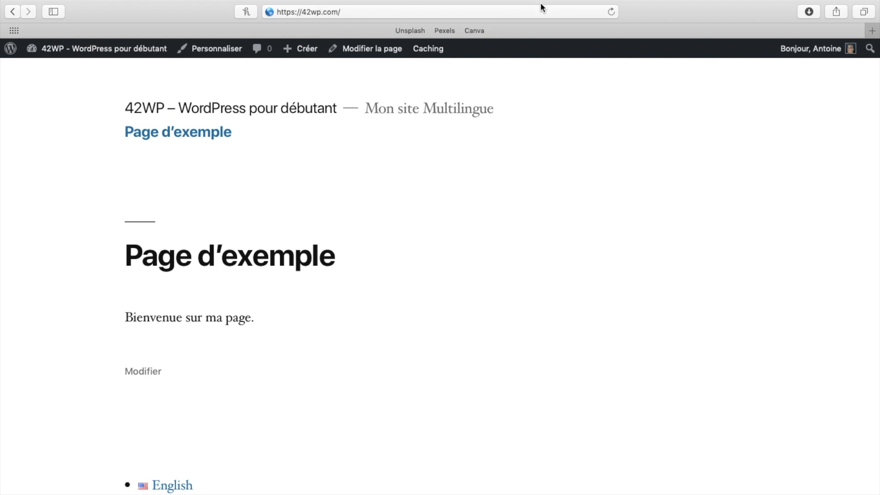
Go to the French home page, confirm its /fr/ address, and switch to the second browser
left_click(610, 12)
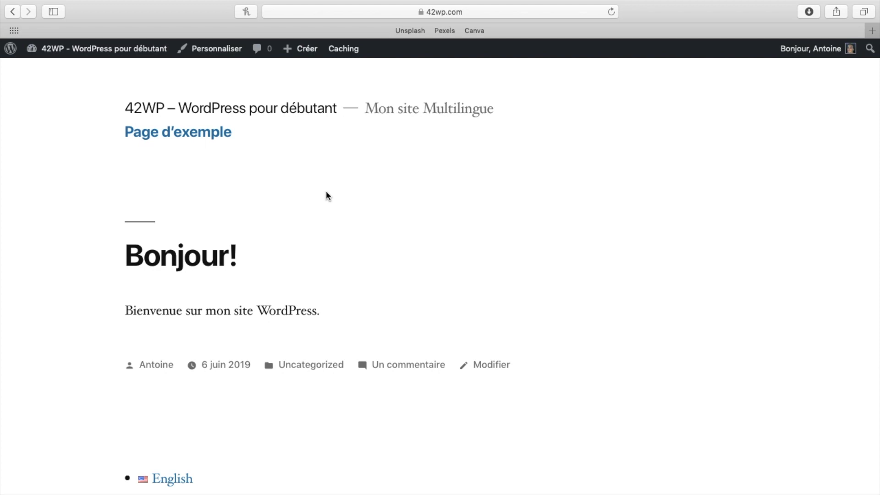
left_click(367, 8)
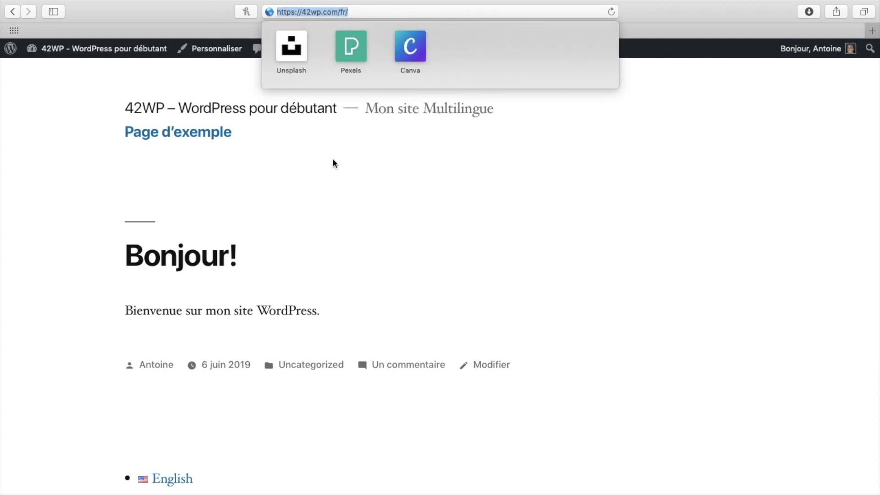
key("super+Tab")
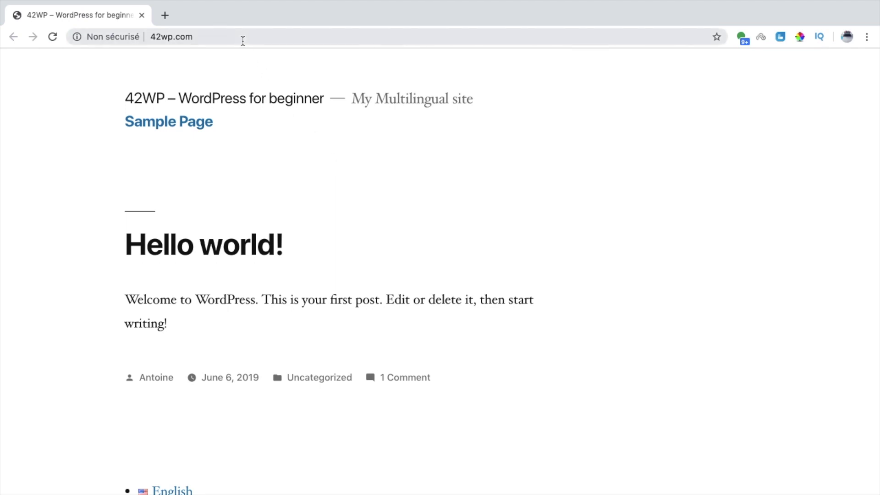
Reload the English home page at 42wp.com in Chrome, then return to the logged-in Safari window
left_click(243, 39)
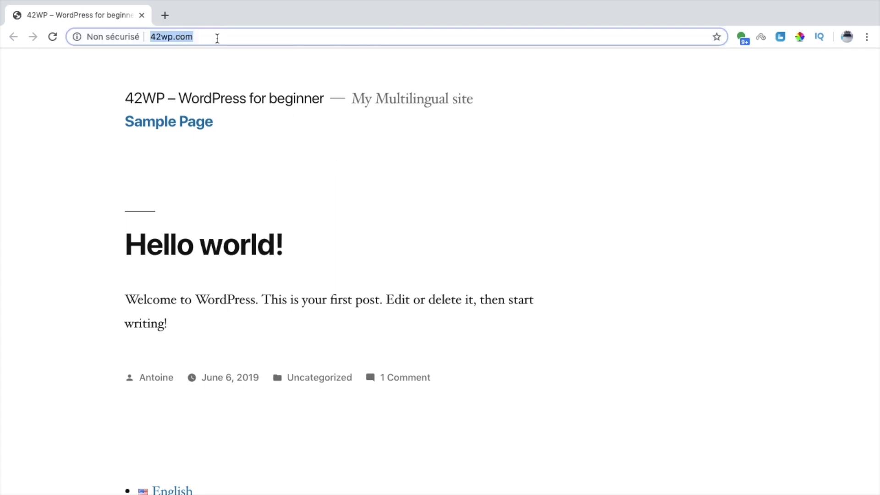
key("Return")
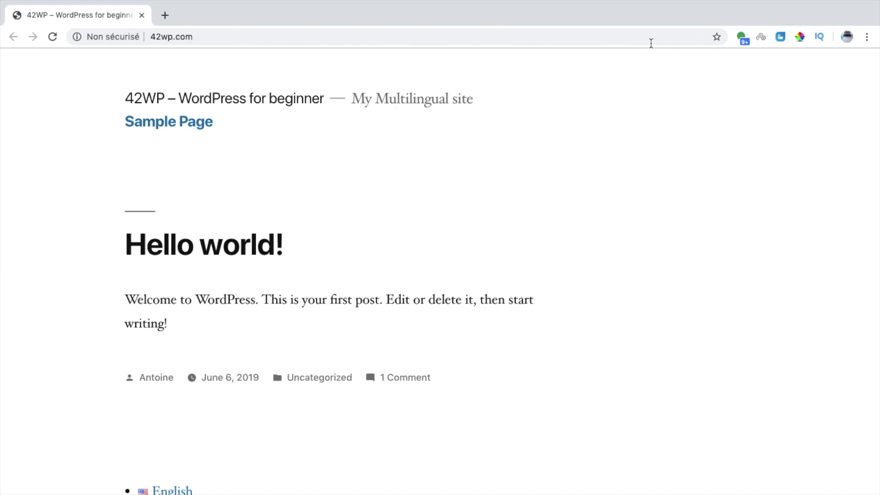
key("ctrl+Left")
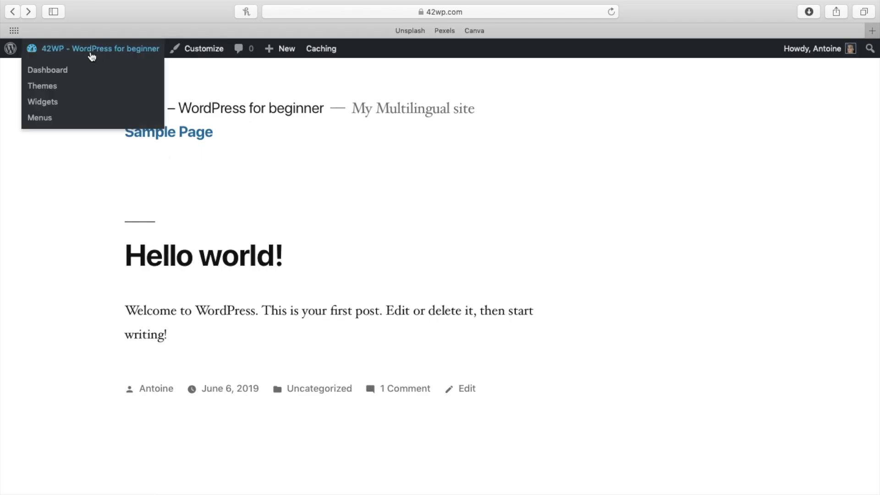
left_click(92, 56)
mouse_move(57, 351)
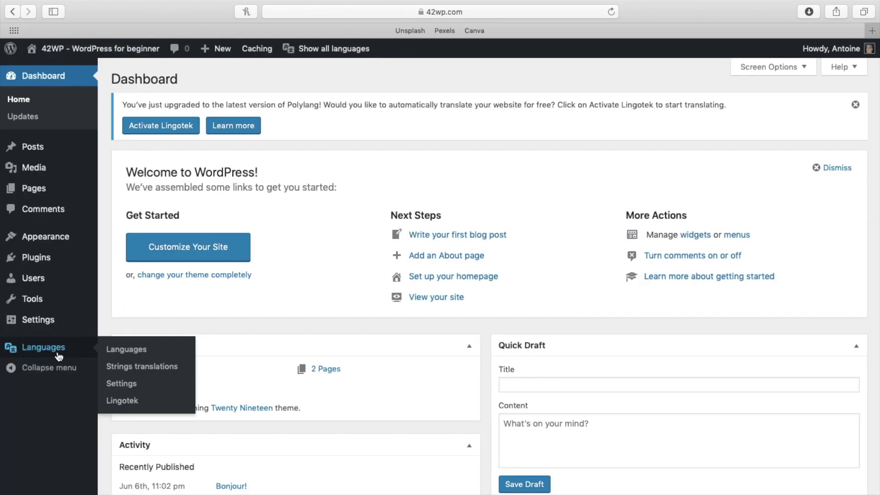
left_click(136, 386)
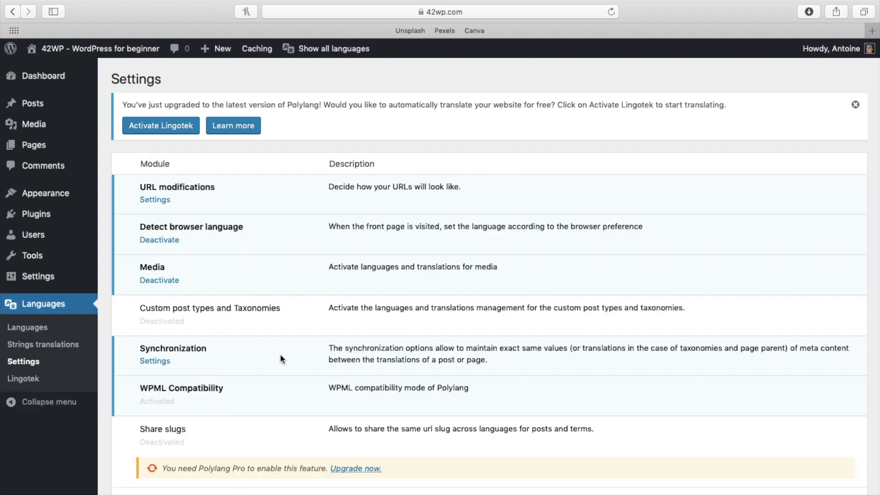